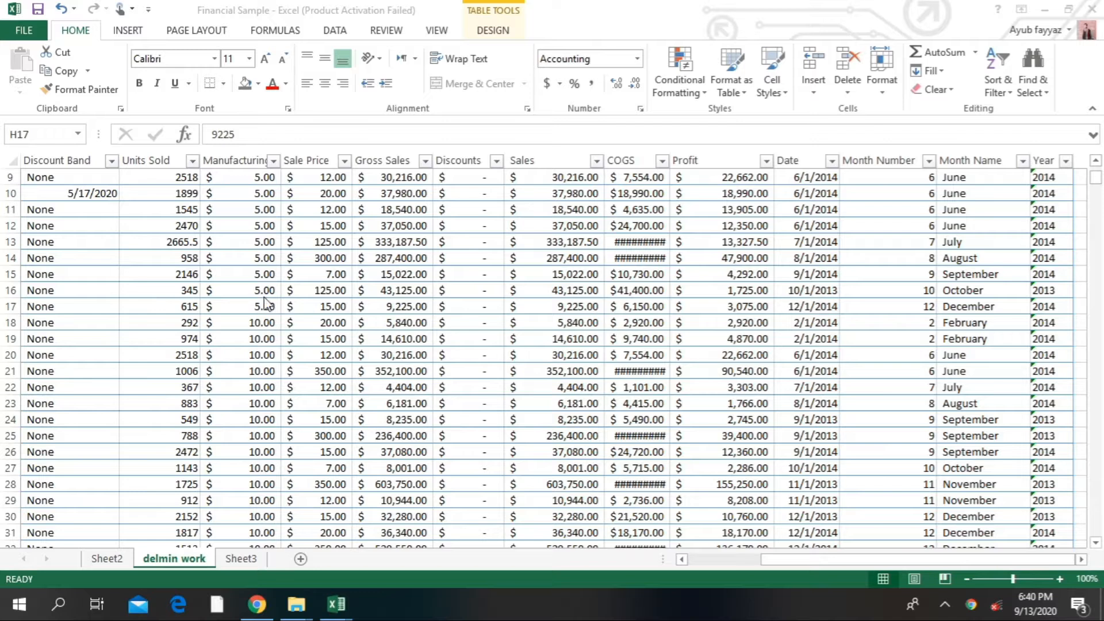
{"action": "left_click", "coordinate": [306, 209]}
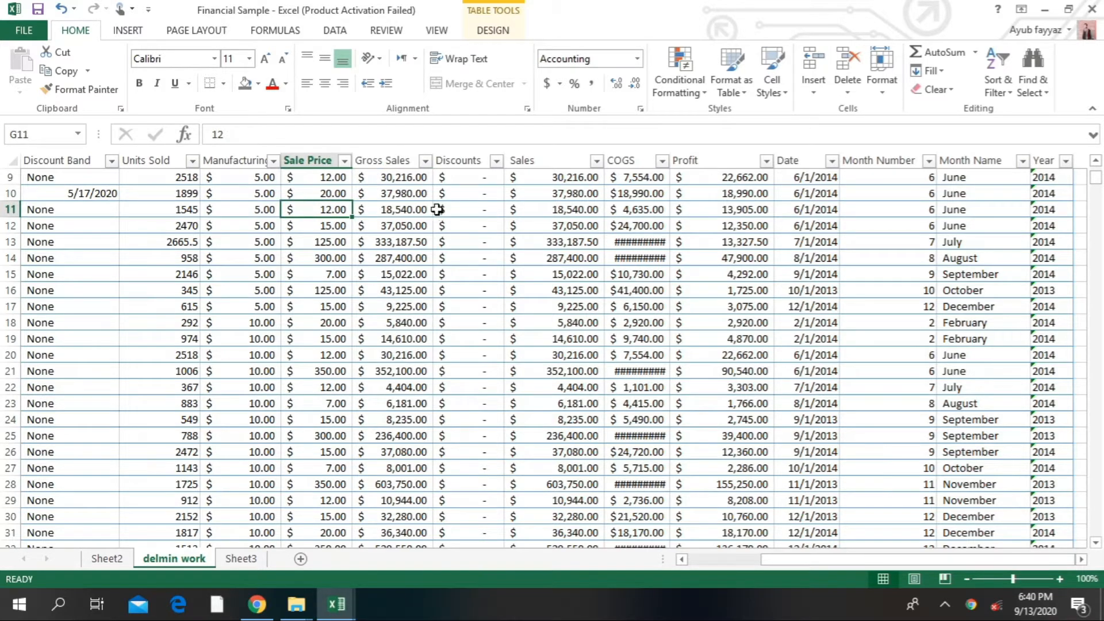
{"action": "left_click", "coordinate": [726, 209]}
{"action": "left_click_drag", "start_coordinate": [549, 194], "coordinate": [393, 215]}
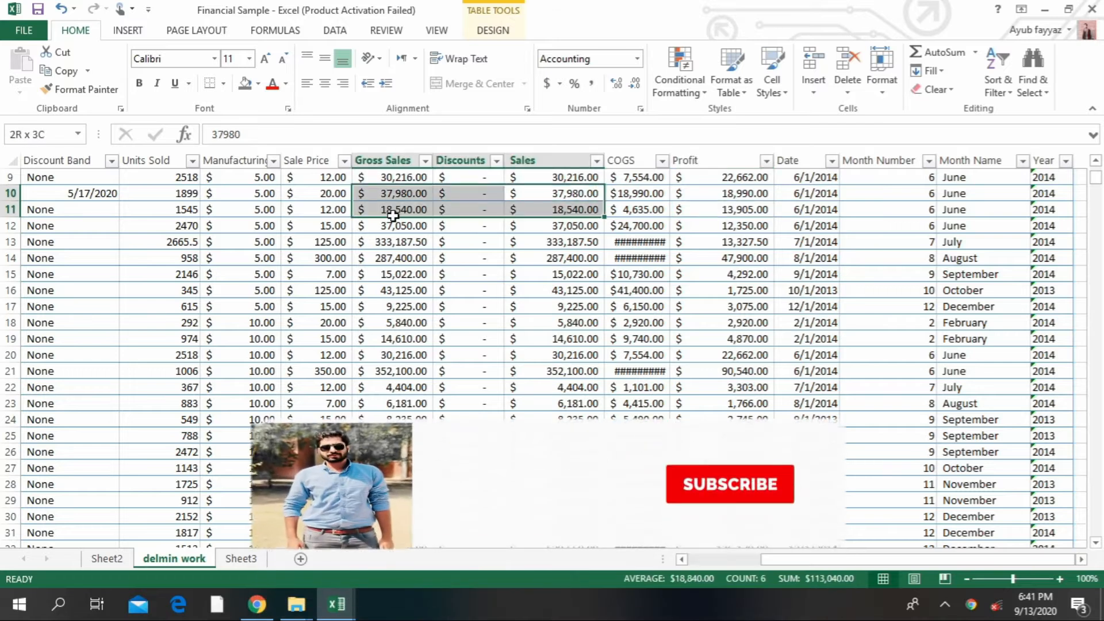
{"action": "left_click", "coordinate": [383, 242]}
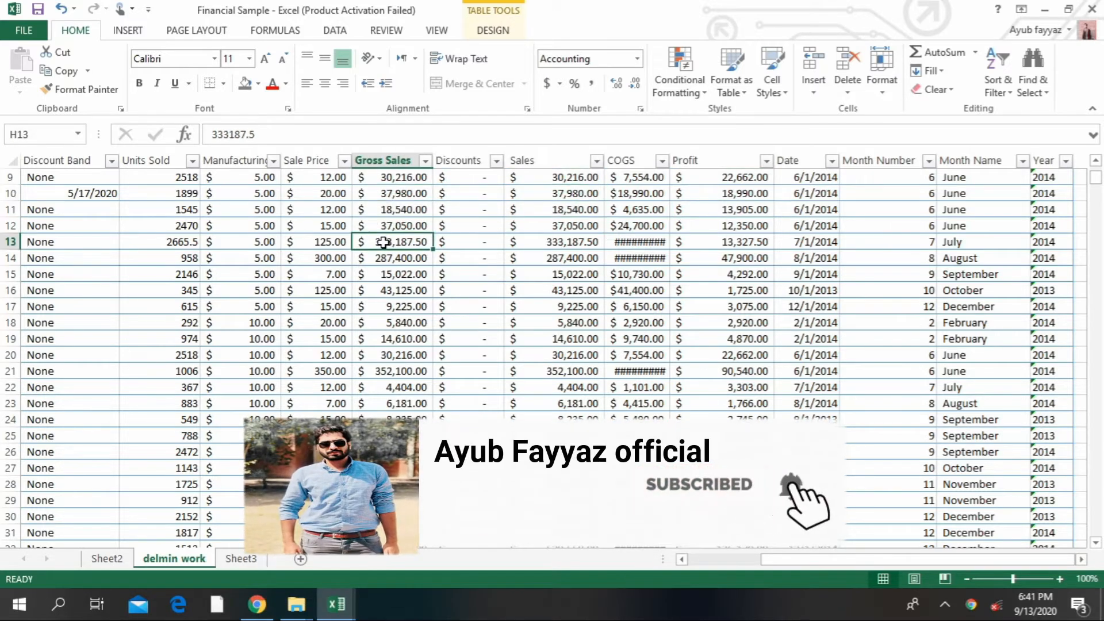
Step: Select cells G11 to G26 in the Sale Price column and sort the table from smallest to largest
{"action": "left_click", "coordinate": [306, 211]}
{"action": "key", "text": "shift+Down"}
{"action": "key", "text": "shift+Down"}
{"action": "key", "text": "shift+Down"}
{"action": "key", "text": "shift+Down"}
{"action": "key", "text": "shift+Down"}
{"action": "key", "text": "shift+Down"}
{"action": "key", "text": "shift+Down"}
{"action": "key", "text": "shift+Down"}
{"action": "key", "text": "shift+Down"}
{"action": "key", "text": "shift+Down"}
{"action": "key", "text": "shift+Down"}
{"action": "key", "text": "shift+Down"}
{"action": "key", "text": "shift+Down"}
{"action": "key", "text": "shift+Down"}
{"action": "key", "text": "shift+Down"}
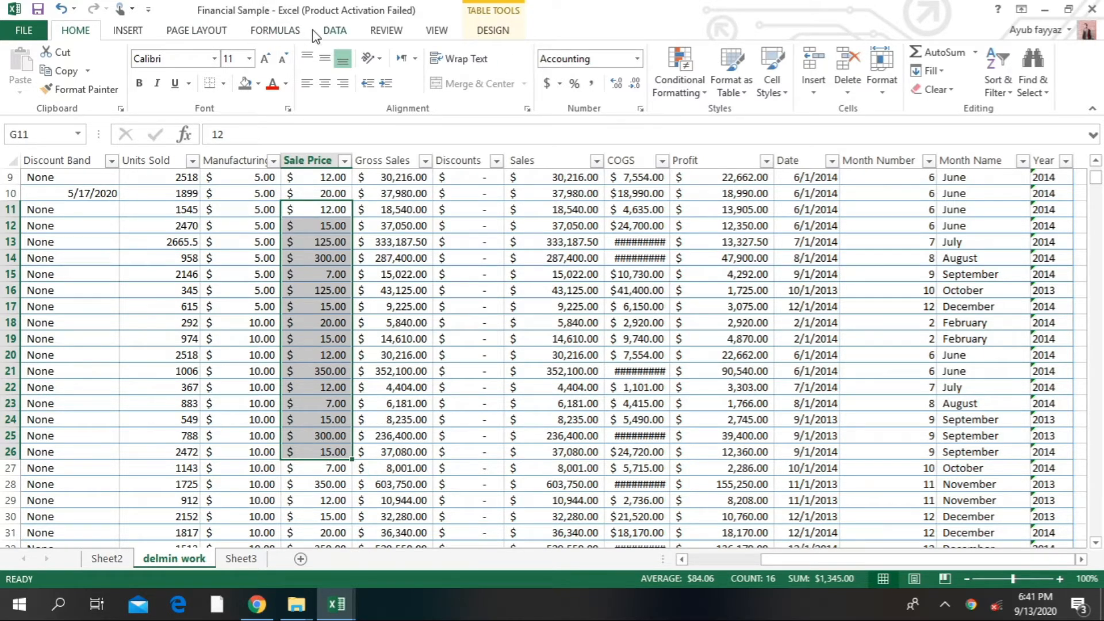
{"action": "left_click", "coordinate": [331, 32]}
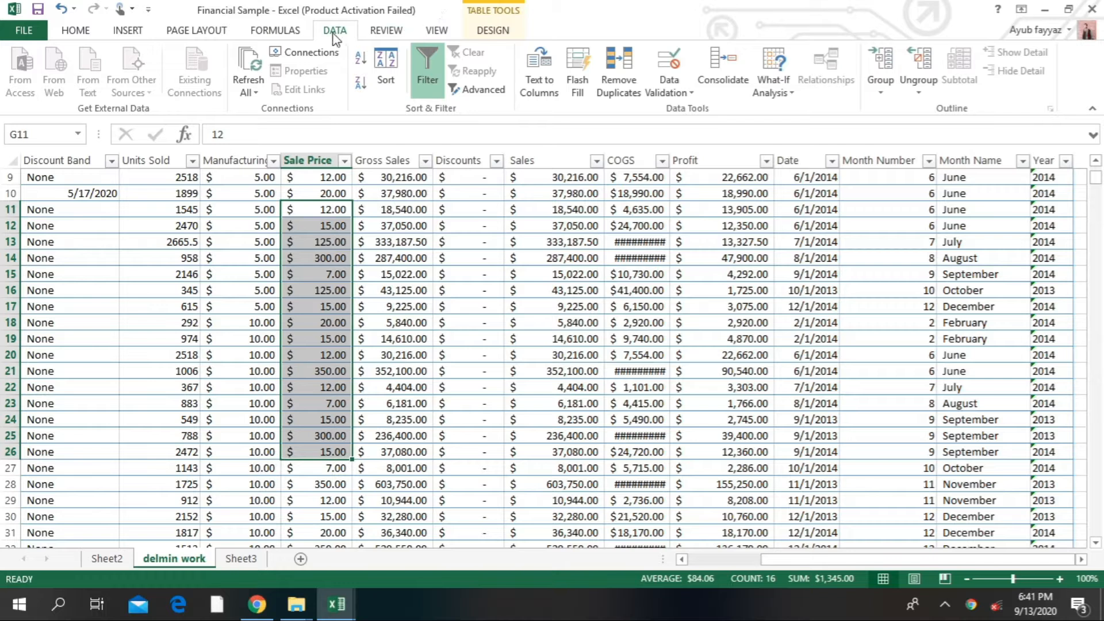
{"action": "left_click", "coordinate": [364, 60]}
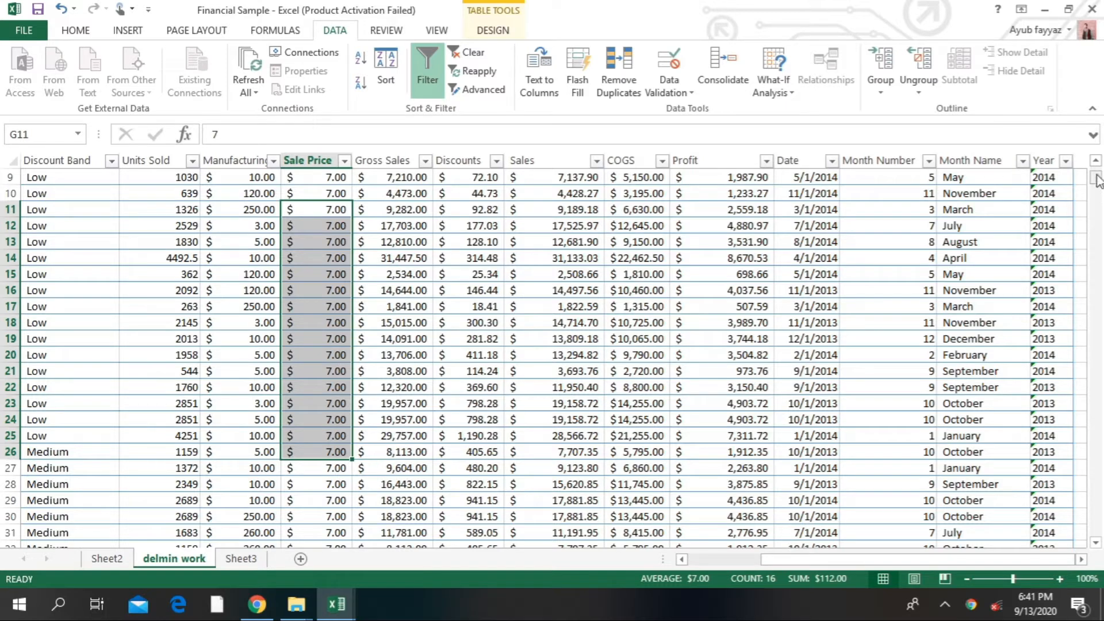
Step: Look down through the Sale Price column to check the ascending order of the prices
{"action": "left_click_drag", "start_coordinate": [1096, 182], "coordinate": [1096, 256]}
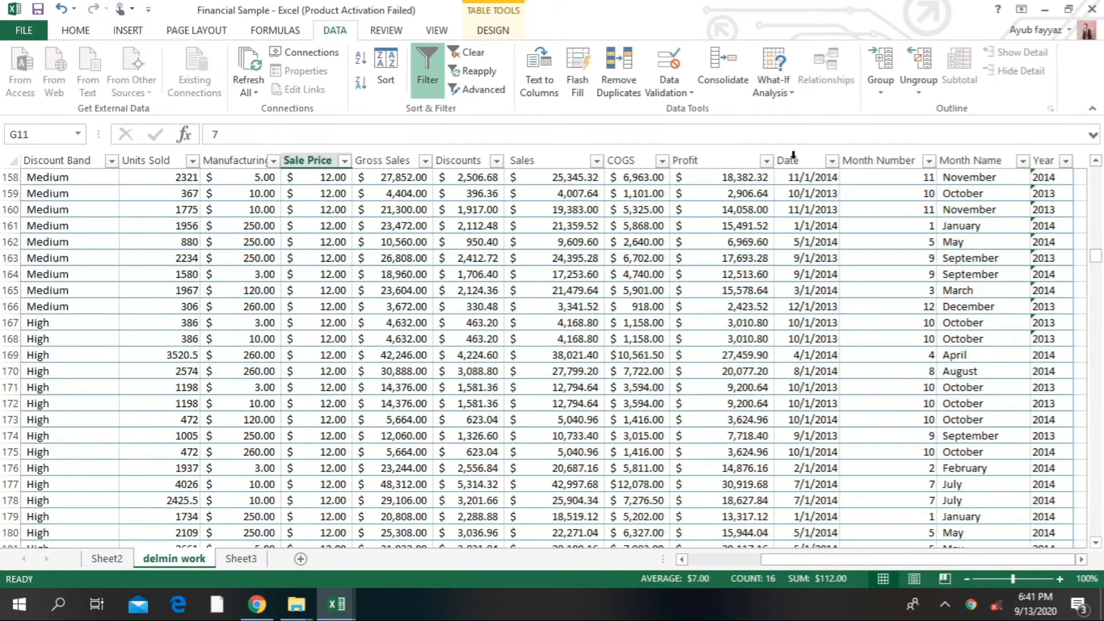
{"action": "left_click", "coordinate": [320, 291]}
{"action": "key", "text": "Down"}
{"action": "key", "text": "Down"}
{"action": "key", "text": "Down"}
{"action": "key", "text": "Down"}
{"action": "key", "text": "Down"}
{"action": "key", "text": "Down"}
{"action": "key", "text": "Down"}
{"action": "key", "text": "Down"}
{"action": "key", "text": "Down"}
{"action": "key", "text": "Down"}
{"action": "key", "text": "Down"}
{"action": "key", "text": "Down"}
{"action": "key", "text": "Down"}
{"action": "key", "text": "Down"}
{"action": "key", "text": "Down"}
{"action": "key", "text": "Down"}
{"action": "key", "text": "Down"}
{"action": "key", "text": "Down"}
{"action": "key", "text": "Down"}
{"action": "key", "text": "Down"}
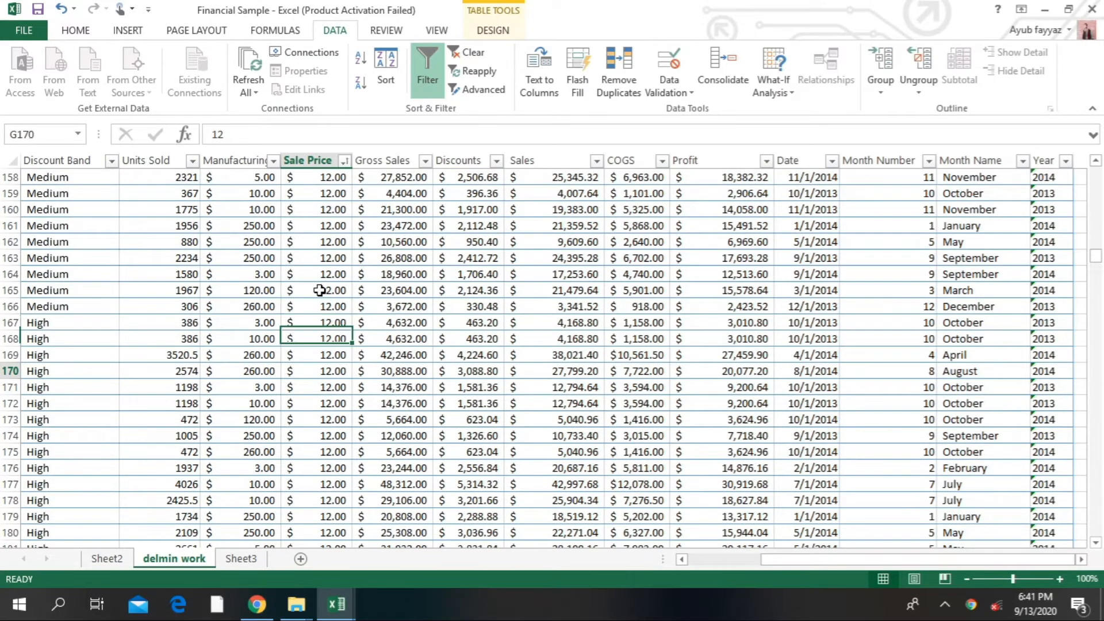
{"action": "key", "text": "Down"}
{"action": "key", "text": "Down"}
{"action": "key", "text": "Down"}
{"action": "key", "text": "Down"}
{"action": "key", "text": "Down"}
{"action": "key", "text": "Down"}
{"action": "key", "text": "Down"}
{"action": "key", "text": "Down"}
{"action": "key", "text": "Down"}
{"action": "key", "text": "Down"}
{"action": "key", "text": "Down"}
{"action": "key", "text": "Down"}
{"action": "key", "text": "Down"}
{"action": "key", "text": "Down"}
{"action": "key", "text": "Down"}
{"action": "key", "text": "Down"}
{"action": "key", "text": "Down"}
{"action": "key", "text": "Down"}
{"action": "key", "text": "Down"}
{"action": "key", "text": "Down"}
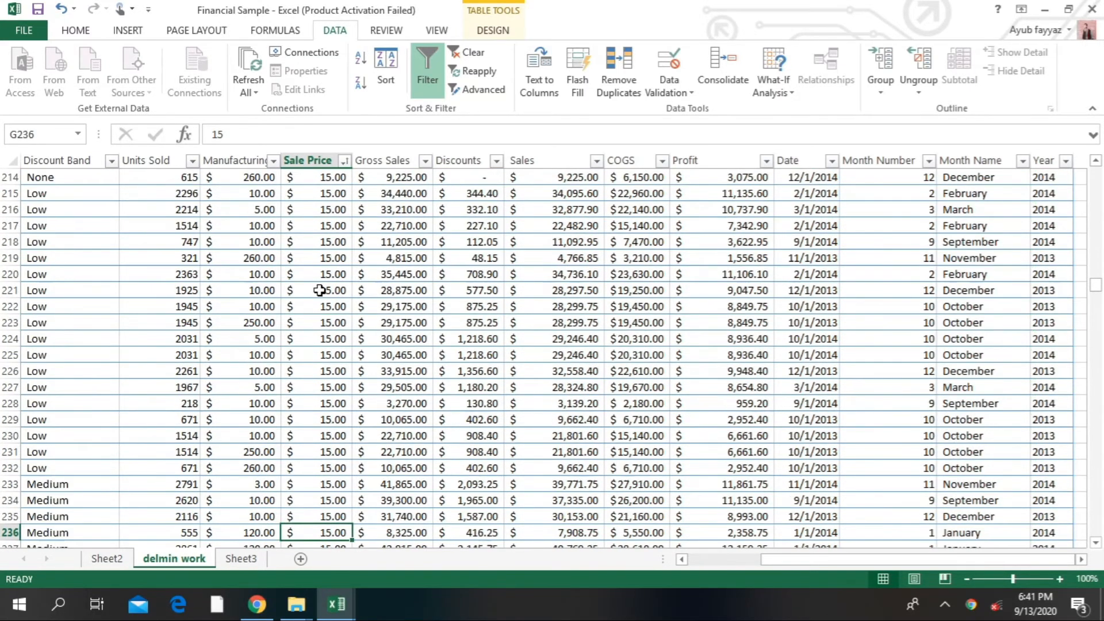
{"action": "key", "text": "Down"}
{"action": "key", "text": "Down"}
{"action": "key", "text": "Down"}
{"action": "key", "text": "Down"}
{"action": "key", "text": "Down"}
{"action": "key", "text": "Down"}
{"action": "key", "text": "Down"}
{"action": "key", "text": "Down"}
{"action": "key", "text": "Down"}
{"action": "key", "text": "Down"}
{"action": "key", "text": "Down"}
{"action": "key", "text": "Down"}
{"action": "key", "text": "Down"}
{"action": "key", "text": "Down"}
{"action": "key", "text": "Down"}
{"action": "key", "text": "Down"}
{"action": "key", "text": "Down"}
{"action": "key", "text": "Down"}
{"action": "key", "text": "Down"}
{"action": "key", "text": "Down"}
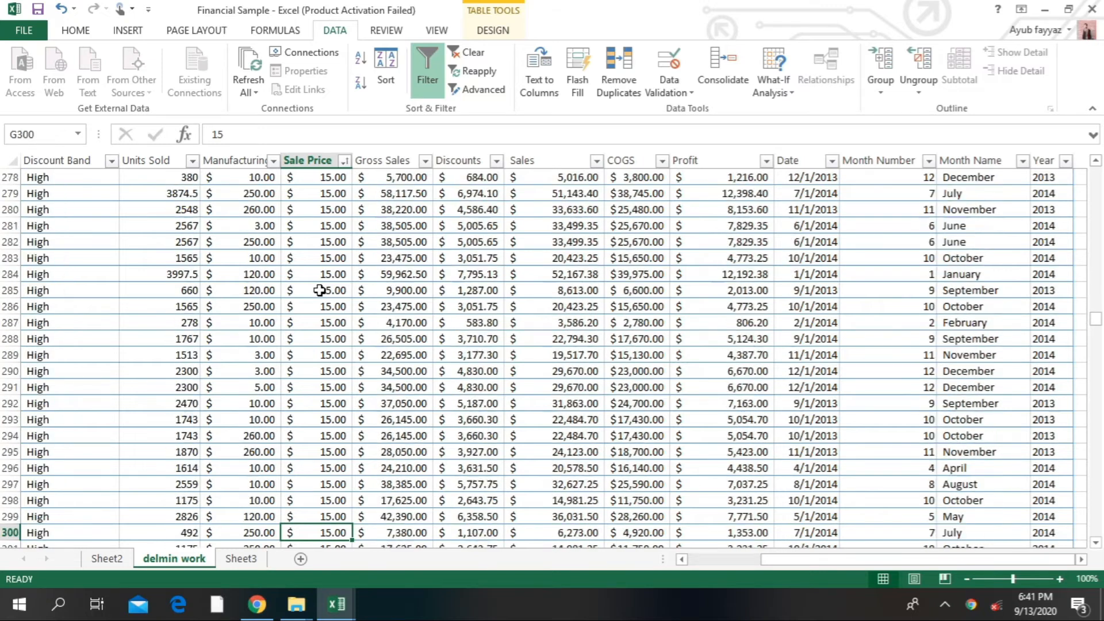
{"action": "key", "text": "Down"}
{"action": "key", "text": "Down"}
{"action": "key", "text": "Down"}
{"action": "key", "text": "Down"}
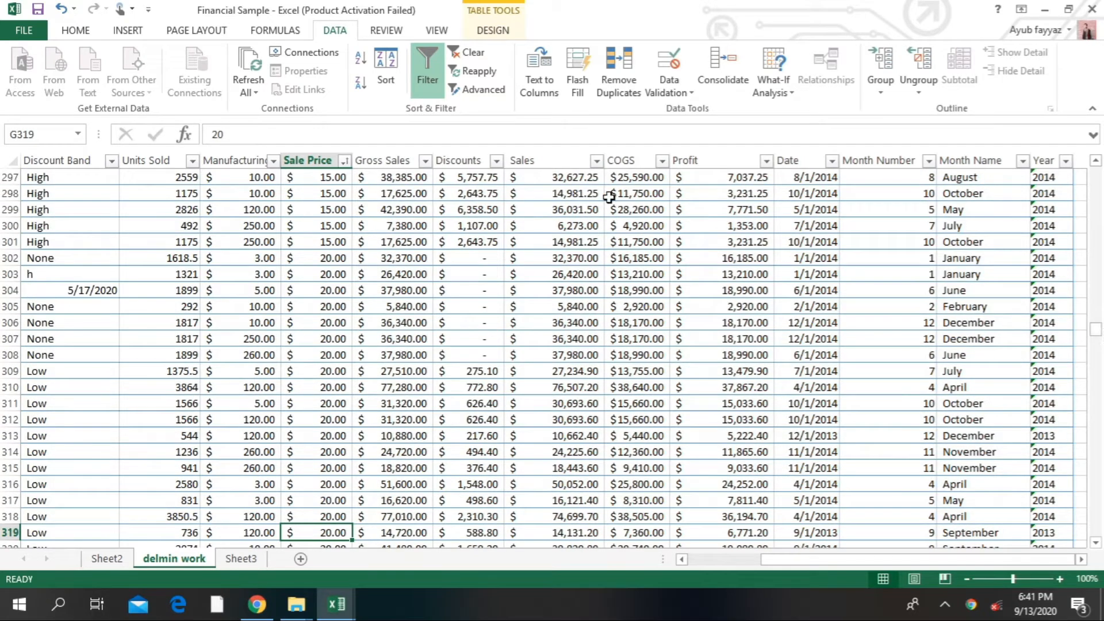
Step: Select cells G300 to G322 in the Sale Price column and sort the table from largest to smallest
{"action": "left_click", "coordinate": [323, 208]}
{"action": "key", "text": "shift+Down"}
{"action": "key", "text": "shift+Down"}
{"action": "key", "text": "shift+Down"}
{"action": "key", "text": "shift+Down"}
{"action": "key", "text": "shift+Down"}
{"action": "key", "text": "shift+Down"}
{"action": "key", "text": "shift+Down"}
{"action": "key", "text": "shift+Down"}
{"action": "key", "text": "shift+Down"}
{"action": "key", "text": "shift+Down"}
{"action": "key", "text": "shift+Down"}
{"action": "key", "text": "shift+Down"}
{"action": "key", "text": "shift+Down"}
{"action": "key", "text": "shift+Down"}
{"action": "key", "text": "Down"}
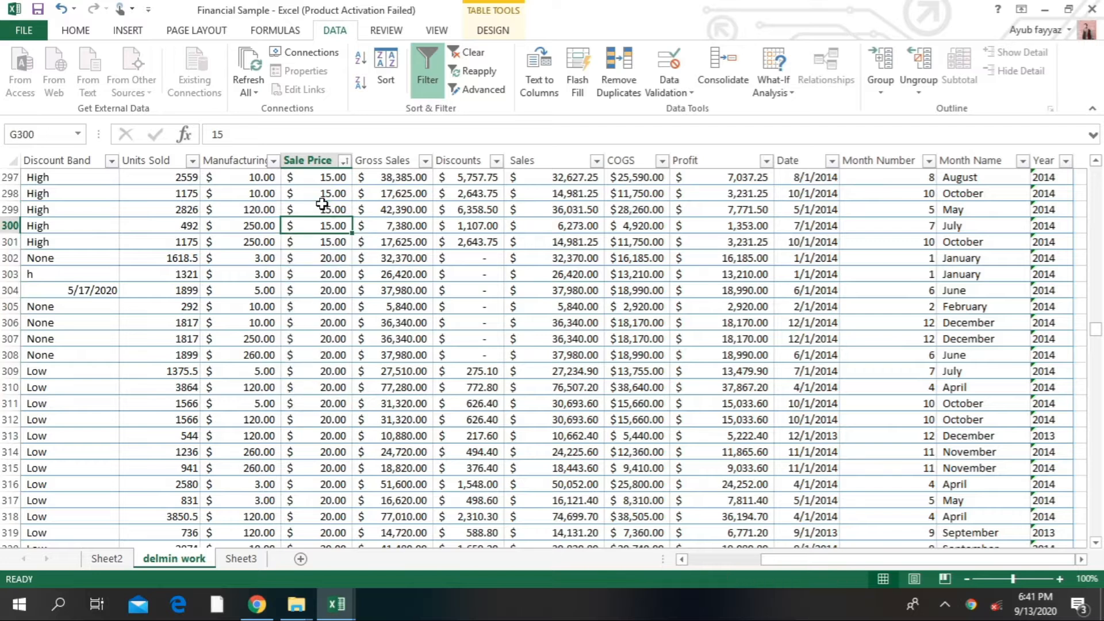
{"action": "key", "text": "shift+Down"}
{"action": "key", "text": "shift+Down"}
{"action": "key", "text": "shift+Down"}
{"action": "key", "text": "shift+Down"}
{"action": "key", "text": "shift+Down"}
{"action": "key", "text": "shift+Down"}
{"action": "key", "text": "shift+Down"}
{"action": "key", "text": "shift+Down"}
{"action": "key", "text": "shift+Down"}
{"action": "key", "text": "shift+Down"}
{"action": "key", "text": "shift+Down"}
{"action": "key", "text": "shift+Down"}
{"action": "key", "text": "shift+Down"}
{"action": "key", "text": "shift+Down"}
{"action": "key", "text": "shift+Down"}
{"action": "key", "text": "shift+Down"}
{"action": "key", "text": "shift+Down"}
{"action": "key", "text": "shift+Down"}
{"action": "key", "text": "shift+Down"}
{"action": "key", "text": "shift+Down"}
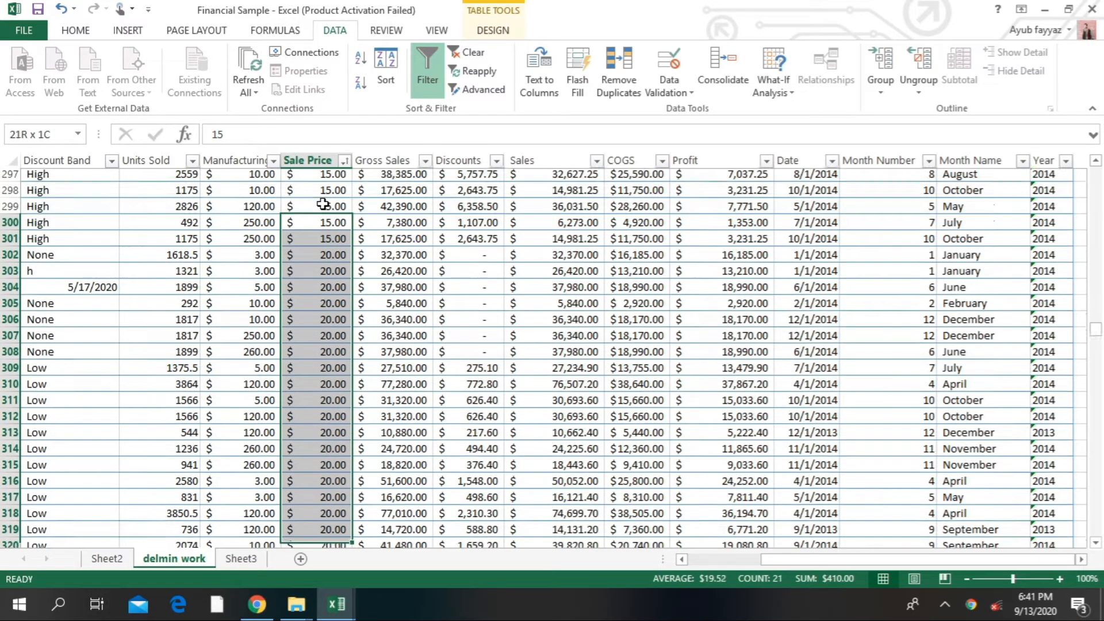
{"action": "left_click", "coordinate": [361, 84]}
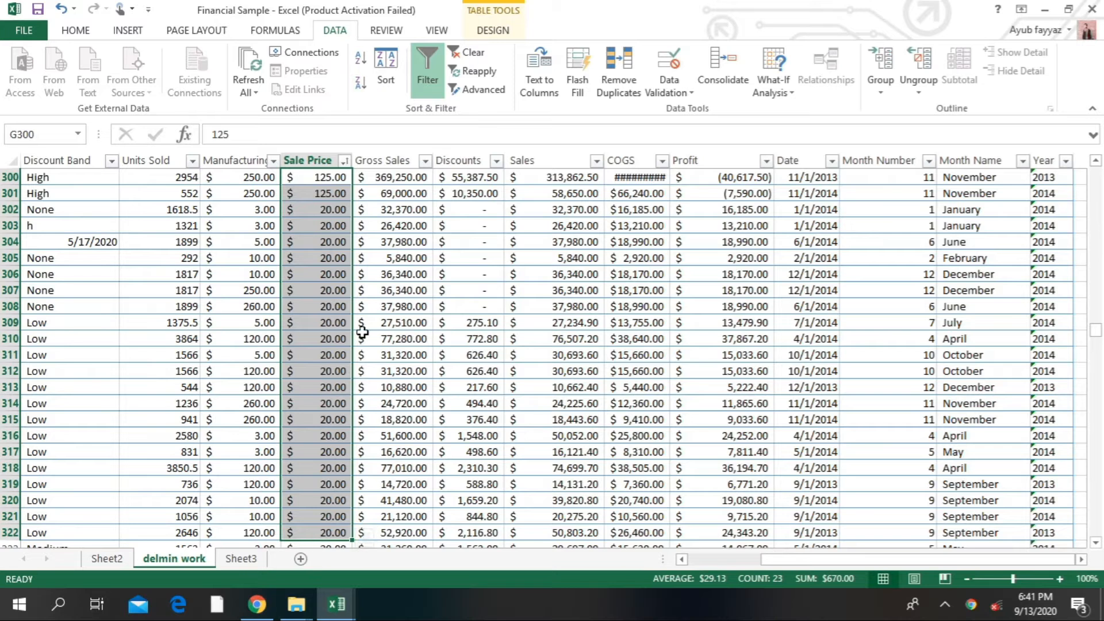
Step: Look up through the Sale Price column to check the descending order of the prices
{"action": "key", "text": "Up"}
{"action": "key", "text": "Up"}
{"action": "key", "text": "Up"}
{"action": "key", "text": "Up"}
{"action": "key", "text": "Up"}
{"action": "key", "text": "Up"}
{"action": "key", "text": "Up"}
{"action": "key", "text": "Up"}
{"action": "key", "text": "Up"}
{"action": "key", "text": "Up"}
{"action": "key", "text": "Up"}
{"action": "key", "text": "Up"}
{"action": "key", "text": "Up"}
{"action": "key", "text": "Up"}
{"action": "key", "text": "Up"}
{"action": "key", "text": "Up"}
{"action": "key", "text": "Up"}
{"action": "key", "text": "Up"}
{"action": "key", "text": "Up"}
{"action": "key", "text": "Up"}
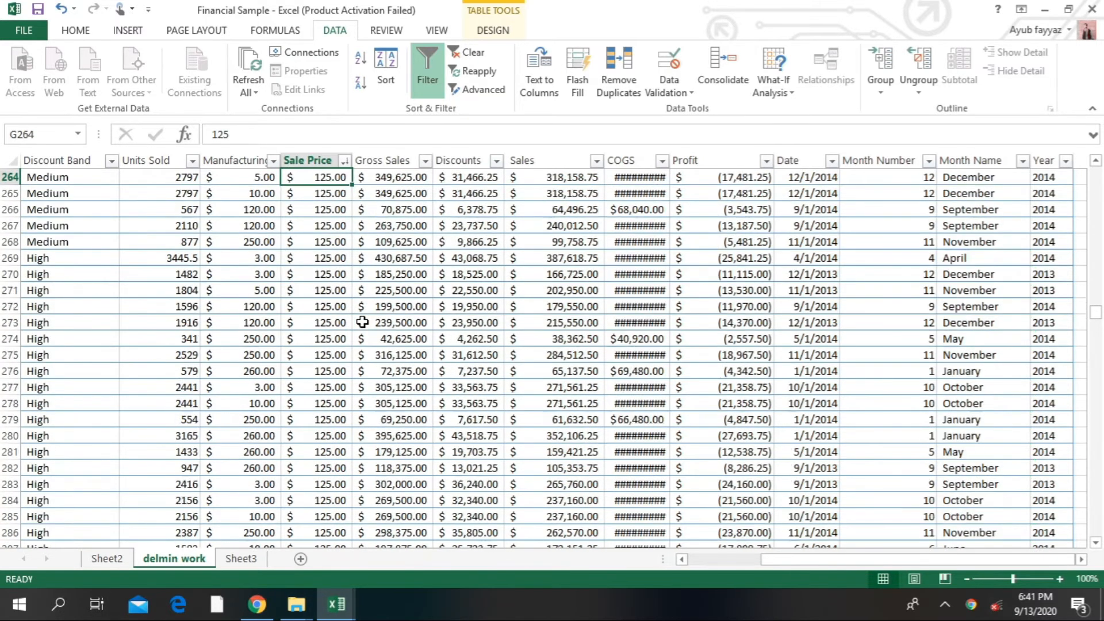
{"action": "key", "text": "Up"}
{"action": "key", "text": "Up"}
{"action": "key", "text": "Up"}
{"action": "key", "text": "Up"}
{"action": "key", "text": "Up"}
{"action": "key", "text": "Up"}
{"action": "key", "text": "Up"}
{"action": "key", "text": "Up"}
{"action": "key", "text": "Up"}
{"action": "key", "text": "Up"}
{"action": "key", "text": "Up"}
{"action": "key", "text": "Up"}
{"action": "key", "text": "Up"}
{"action": "key", "text": "Up"}
{"action": "key", "text": "Up"}
{"action": "key", "text": "Up"}
{"action": "key", "text": "Up"}
{"action": "key", "text": "Up"}
{"action": "key", "text": "Up"}
{"action": "key", "text": "Up"}
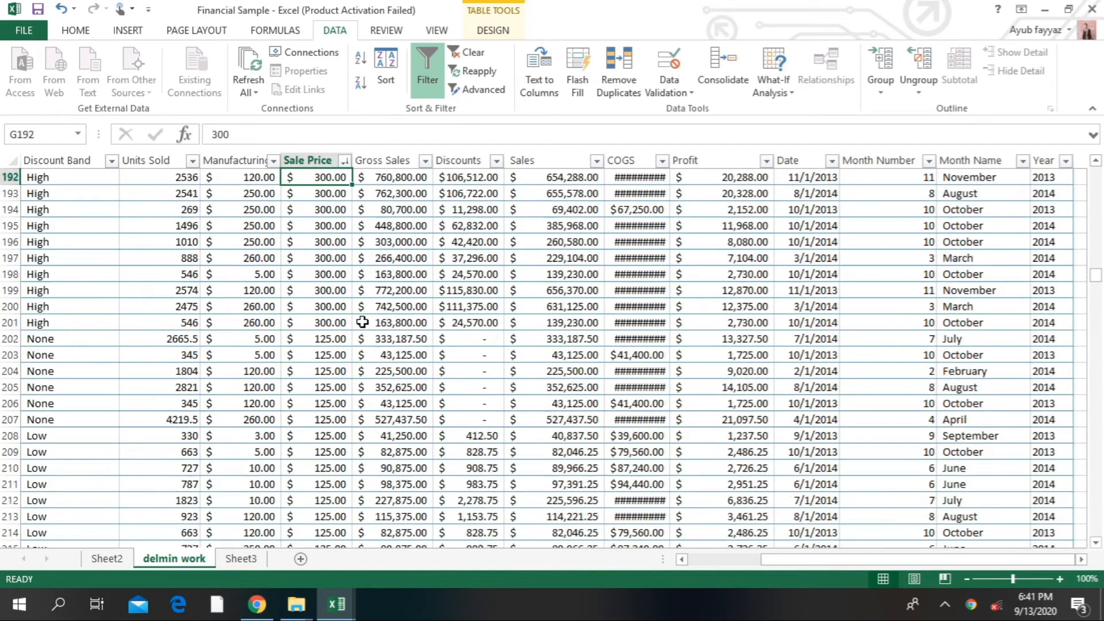
{"action": "key", "text": "Up"}
{"action": "key", "text": "Up"}
{"action": "key", "text": "Up"}
{"action": "key", "text": "Up"}
{"action": "key", "text": "Up"}
{"action": "key", "text": "Up"}
{"action": "key", "text": "Up"}
{"action": "key", "text": "Up"}
{"action": "key", "text": "Up"}
{"action": "key", "text": "Up"}
{"action": "key", "text": "Up"}
{"action": "key", "text": "Up"}
{"action": "key", "text": "Up"}
{"action": "key", "text": "Up"}
{"action": "key", "text": "Up"}
{"action": "key", "text": "Up"}
{"action": "key", "text": "Up"}
{"action": "key", "text": "Up"}
{"action": "key", "text": "Up"}
{"action": "key", "text": "Up"}
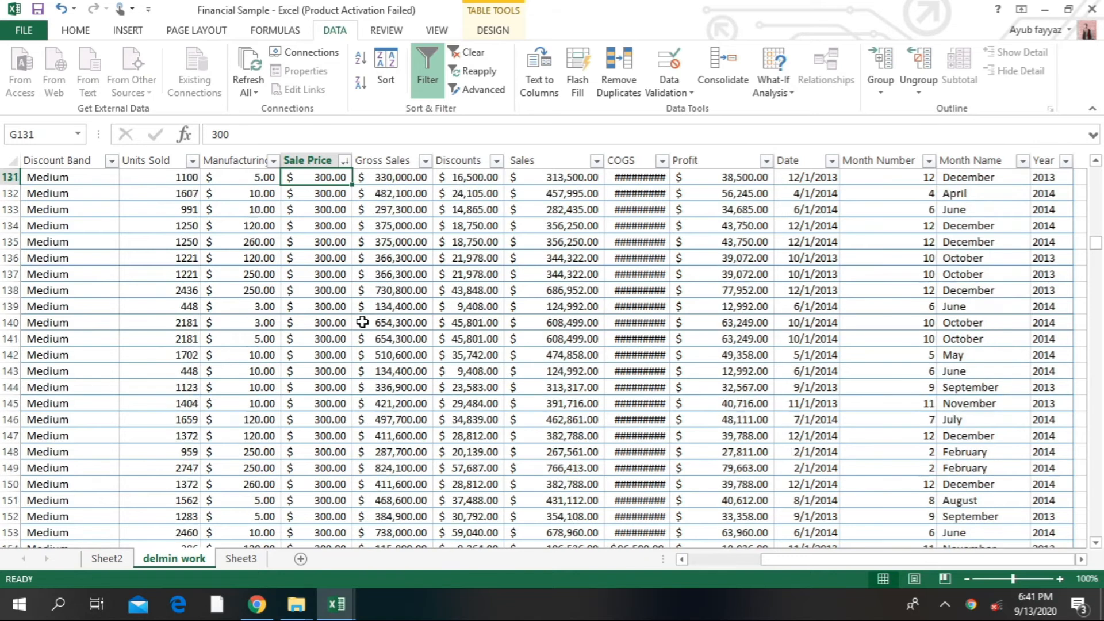
{"action": "key", "text": "Up"}
{"action": "key", "text": "Up"}
{"action": "key", "text": "Up"}
{"action": "key", "text": "Up"}
{"action": "key", "text": "Up"}
{"action": "key", "text": "Up"}
{"action": "key", "text": "Up"}
{"action": "key", "text": "Up"}
{"action": "key", "text": "Up"}
{"action": "key", "text": "Up"}
{"action": "key", "text": "Up"}
{"action": "key", "text": "Up"}
{"action": "key", "text": "Up"}
{"action": "key", "text": "Up"}
{"action": "key", "text": "Up"}
{"action": "key", "text": "Up"}
{"action": "key", "text": "Up"}
{"action": "key", "text": "Up"}
{"action": "key", "text": "Up"}
{"action": "key", "text": "Up"}
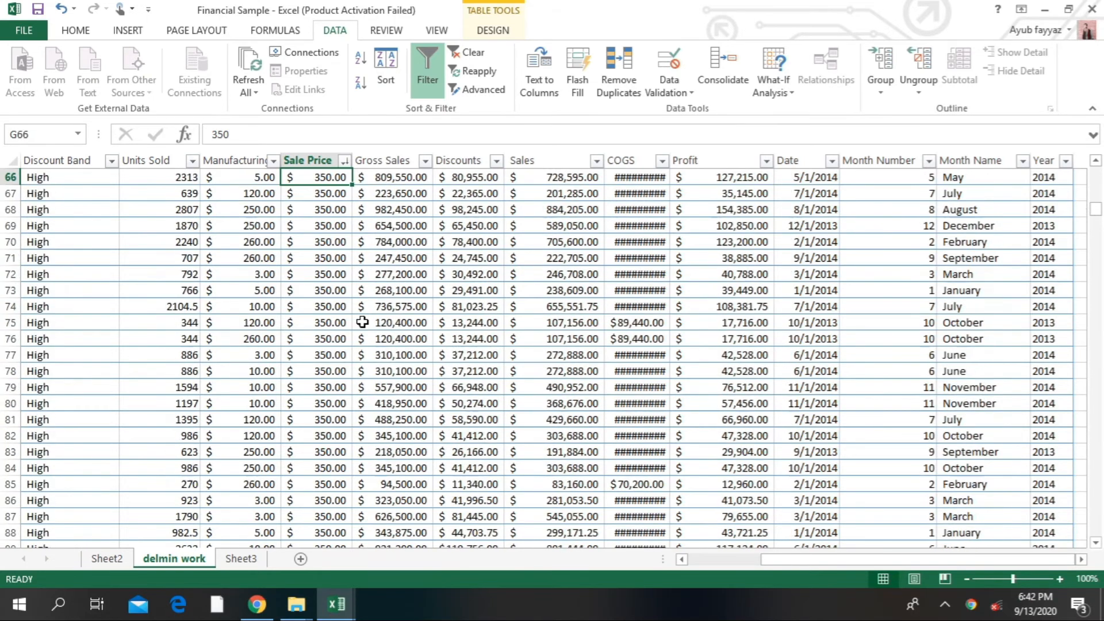
{"action": "key", "text": "Up"}
{"action": "key", "text": "Up"}
{"action": "key", "text": "Up"}
{"action": "key", "text": "Up"}
{"action": "key", "text": "Up"}
{"action": "key", "text": "Up"}
{"action": "key", "text": "Up"}
{"action": "key", "text": "Up"}
{"action": "key", "text": "Up"}
{"action": "key", "text": "Up"}
{"action": "key", "text": "Up"}
{"action": "key", "text": "Up"}
{"action": "key", "text": "Up"}
{"action": "key", "text": "Up"}
{"action": "key", "text": "Up"}
{"action": "key", "text": "Up"}
{"action": "key", "text": "Up"}
{"action": "key", "text": "Up"}
{"action": "key", "text": "Up"}
{"action": "key", "text": "Up"}
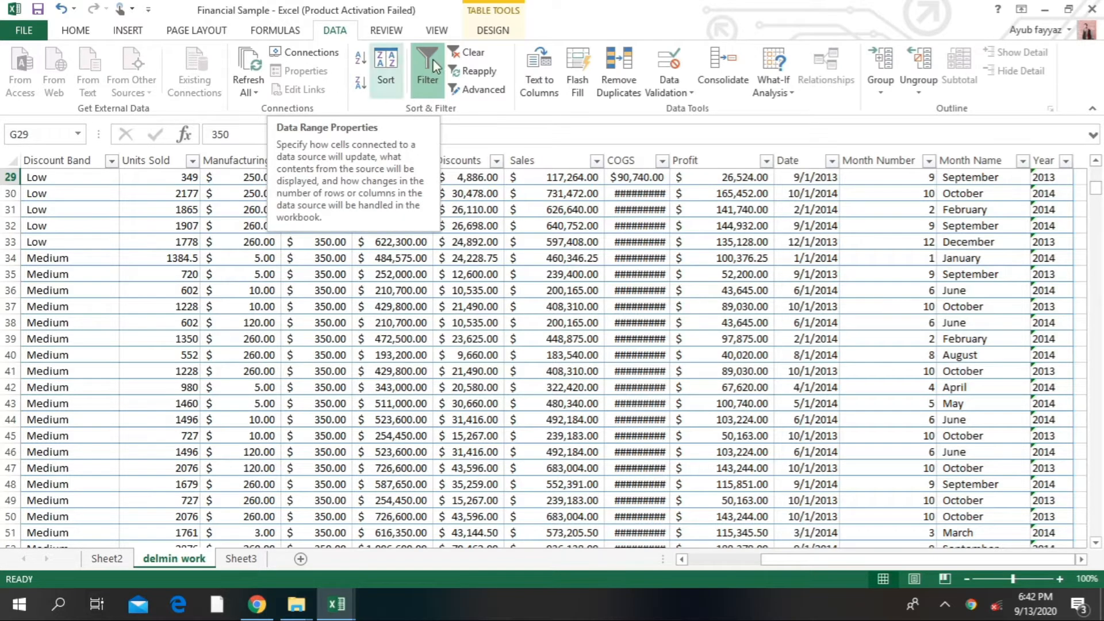
Step: Select cells G33 to G50 in the Sale Price column and apply the Percentage number format
{"action": "left_click", "coordinate": [406, 292]}
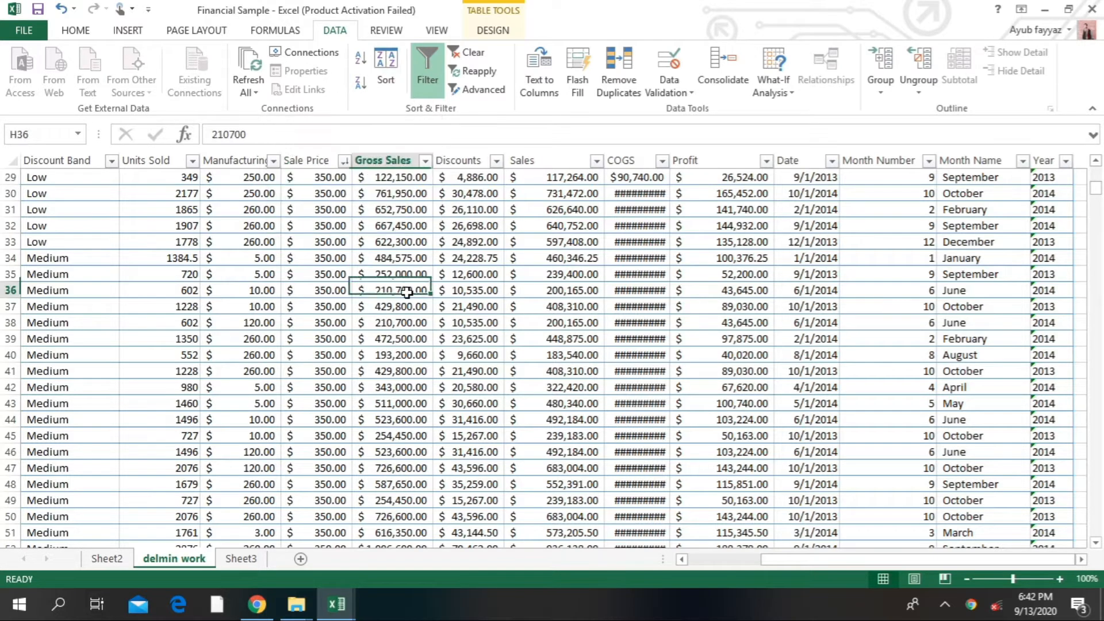
{"action": "left_click", "coordinate": [322, 238]}
{"action": "key", "text": "shift+Down"}
{"action": "key", "text": "shift+Down"}
{"action": "key", "text": "shift+Down"}
{"action": "key", "text": "shift+Down"}
{"action": "key", "text": "shift+Down"}
{"action": "key", "text": "shift+Down"}
{"action": "key", "text": "shift+Down"}
{"action": "key", "text": "shift+Down"}
{"action": "key", "text": "shift+Down"}
{"action": "key", "text": "shift+Down"}
{"action": "key", "text": "shift+Down"}
{"action": "key", "text": "shift+Down"}
{"action": "key", "text": "shift+Down"}
{"action": "key", "text": "shift+Down"}
{"action": "key", "text": "shift+Down"}
{"action": "key", "text": "shift+Down"}
{"action": "key", "text": "shift+Down"}
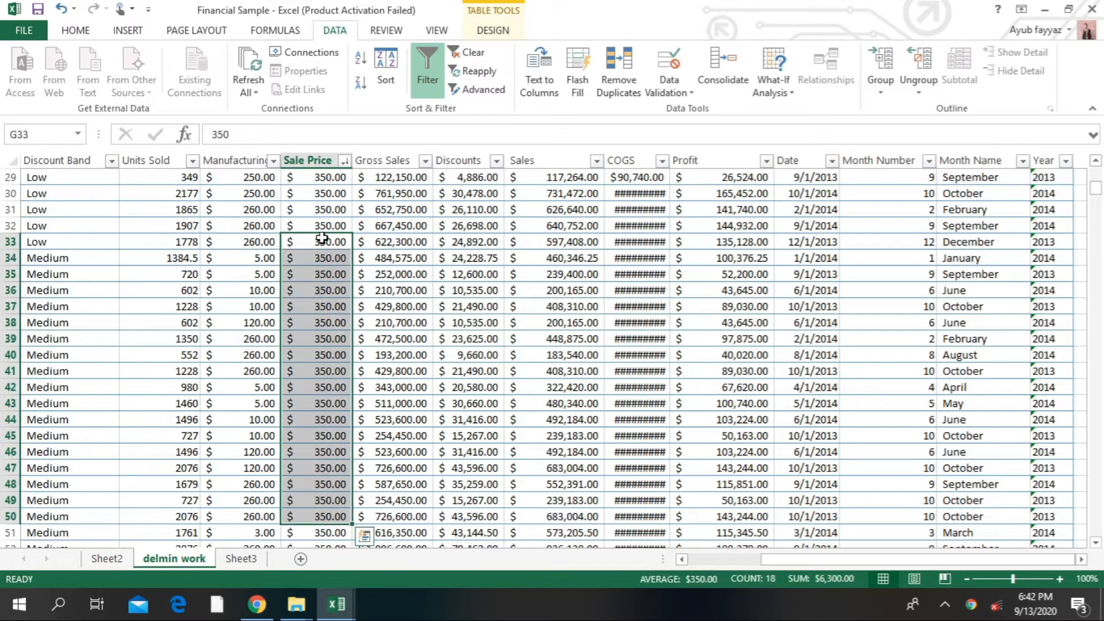
{"action": "left_click", "coordinate": [69, 34]}
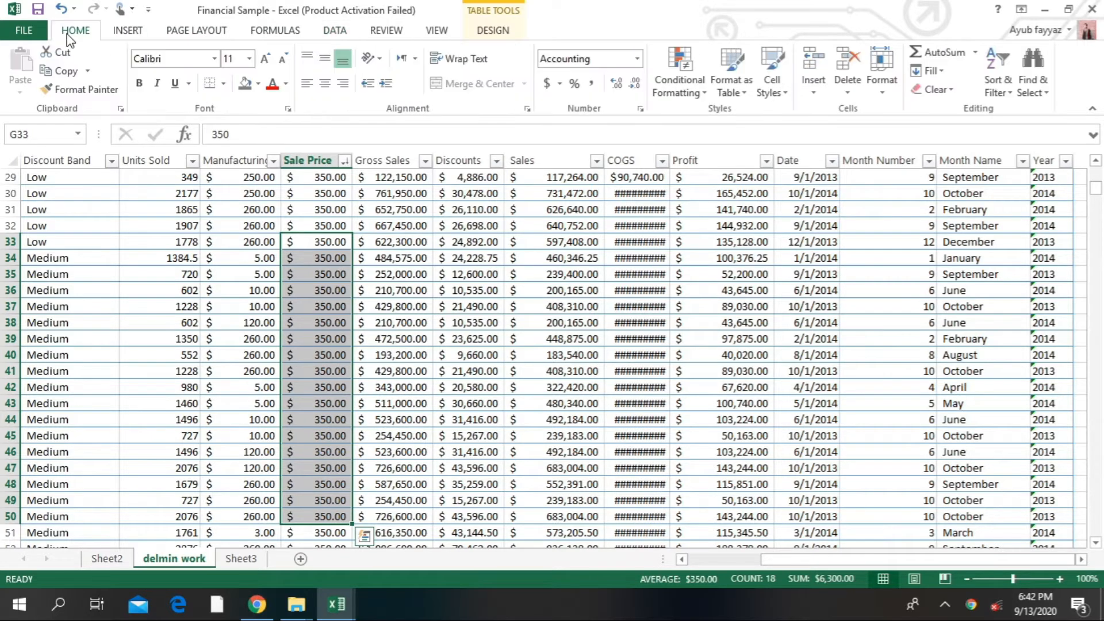
{"action": "left_click", "coordinate": [573, 84]}
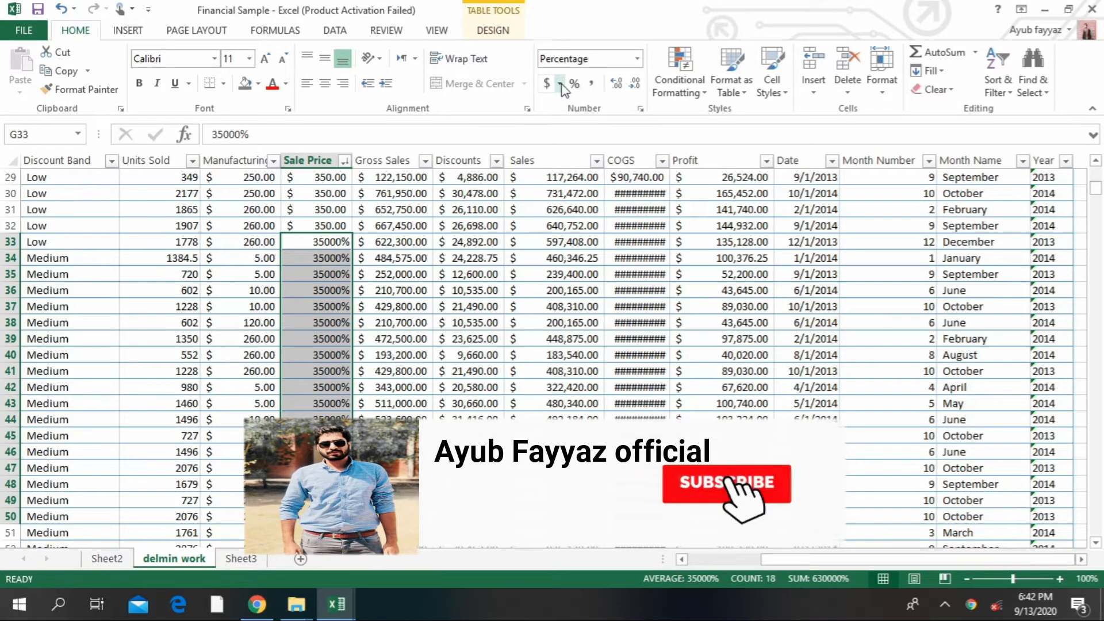
Step: Reset the selected Sale Price cells to the General format and apply the Accounting format with the ¥ Chinese (PRC) symbol
{"action": "left_click", "coordinate": [637, 58]}
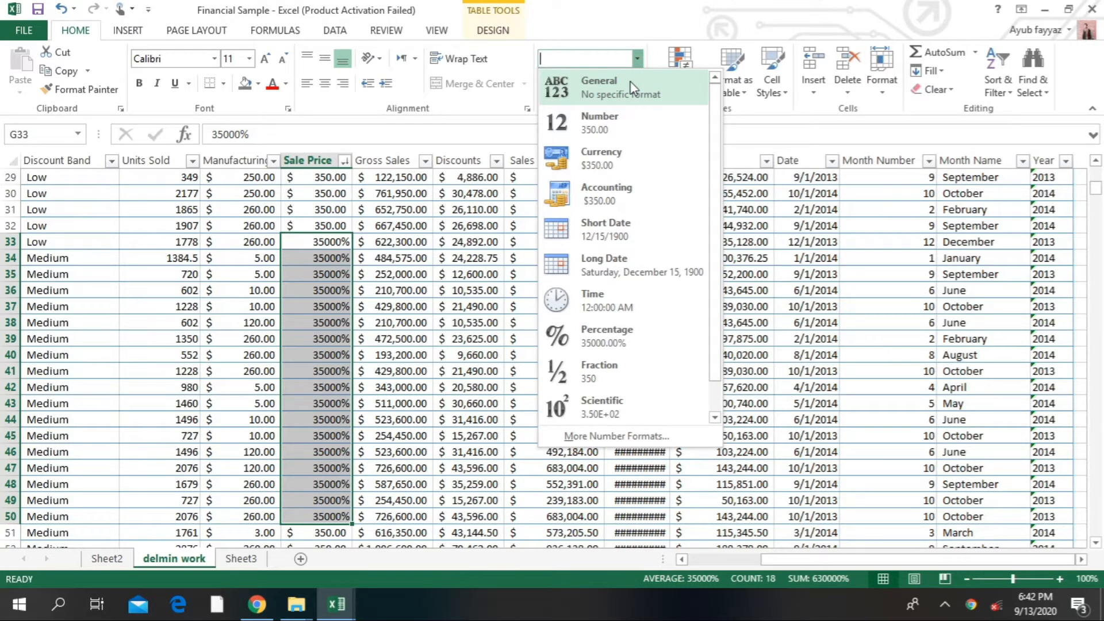
{"action": "left_click", "coordinate": [633, 87]}
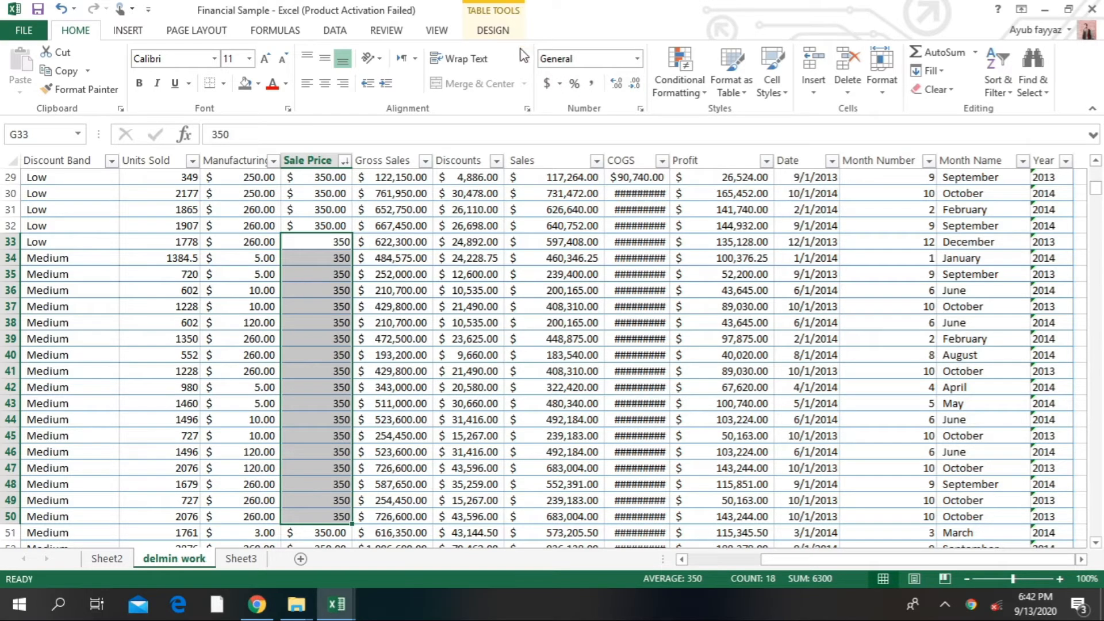
{"action": "left_click", "coordinate": [547, 88]}
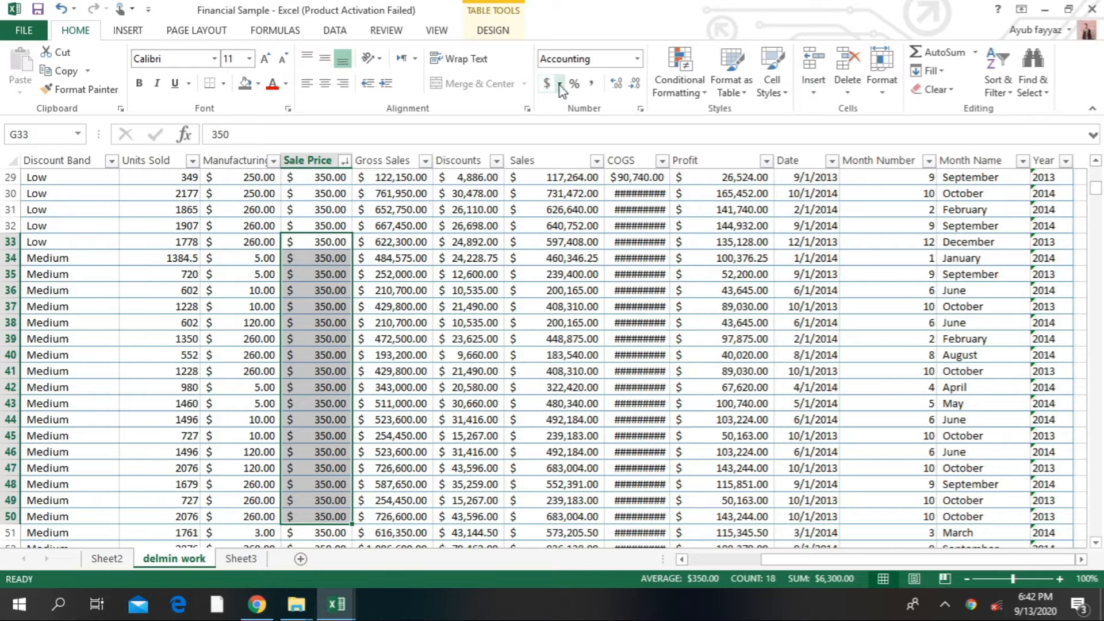
{"action": "left_click", "coordinate": [560, 84]}
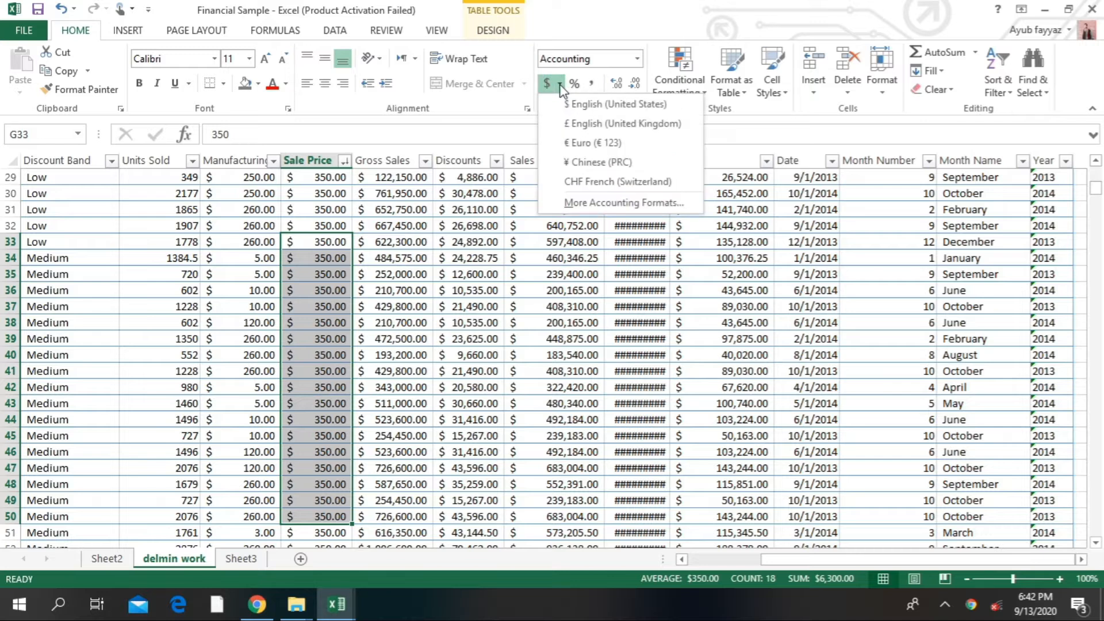
{"action": "left_click", "coordinate": [581, 160]}
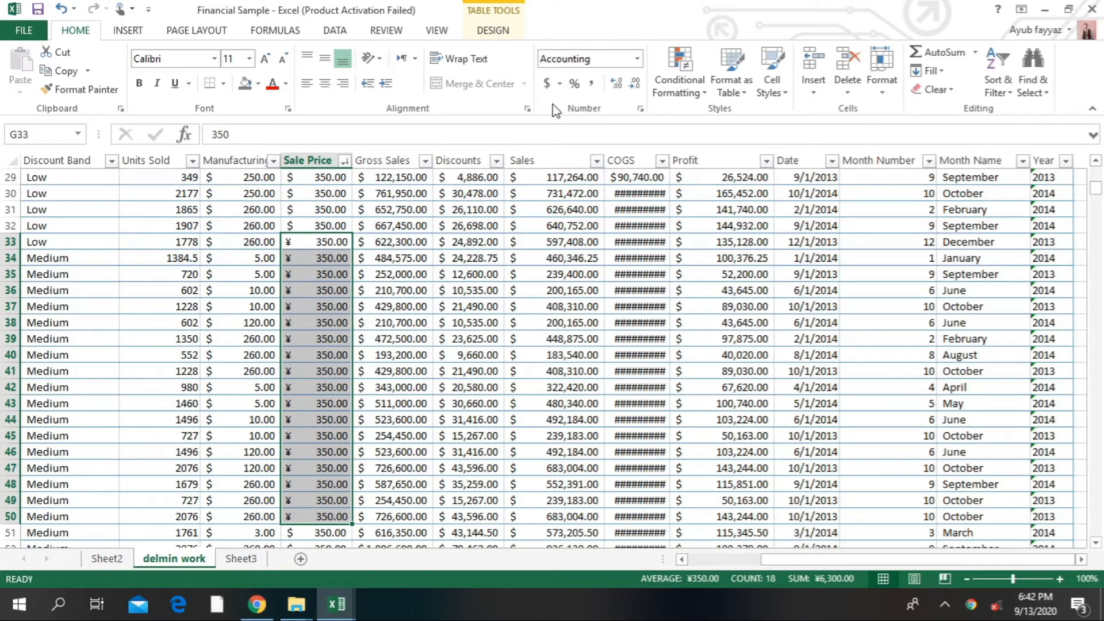
Step: Review the currency symbols offered under the additional accounting formats and close the dialog without applying any
{"action": "left_click", "coordinate": [560, 84]}
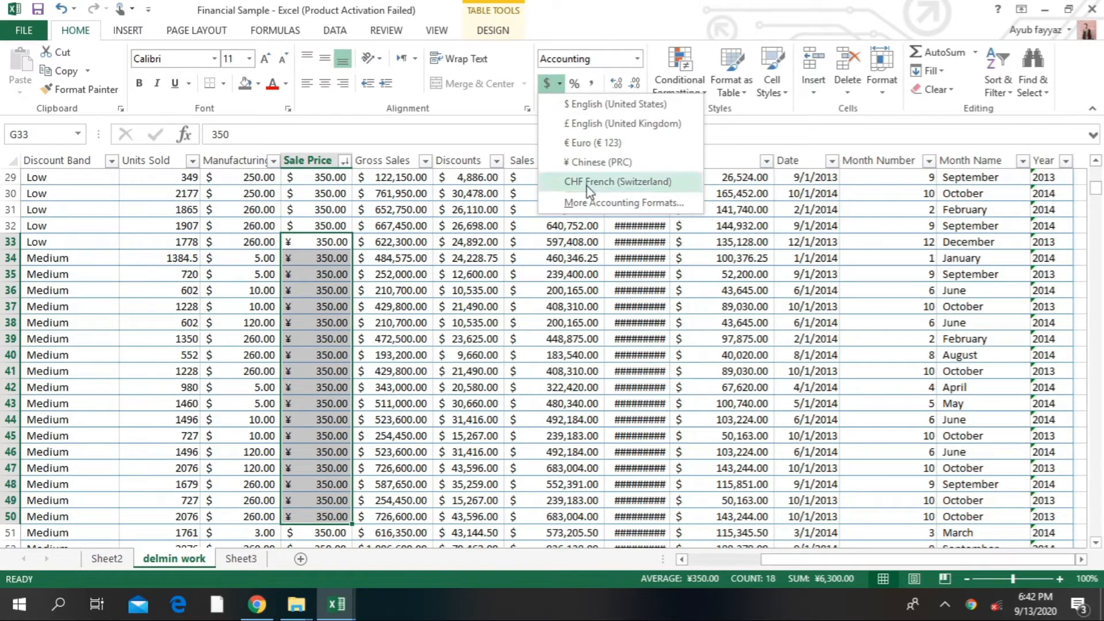
{"action": "left_click", "coordinate": [598, 202]}
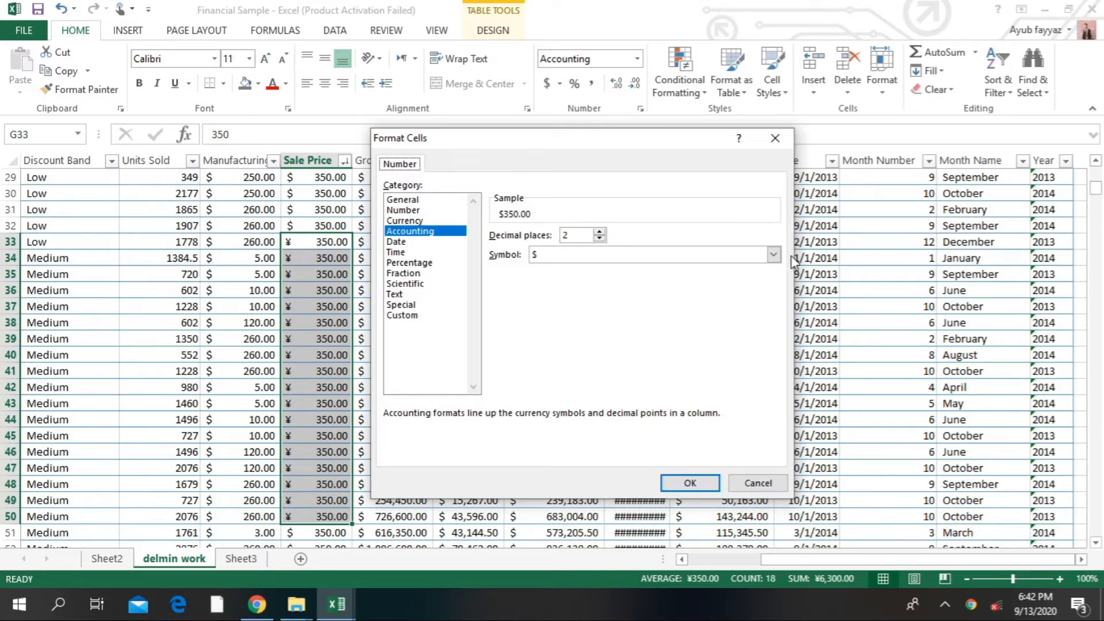
{"action": "left_click", "coordinate": [773, 254]}
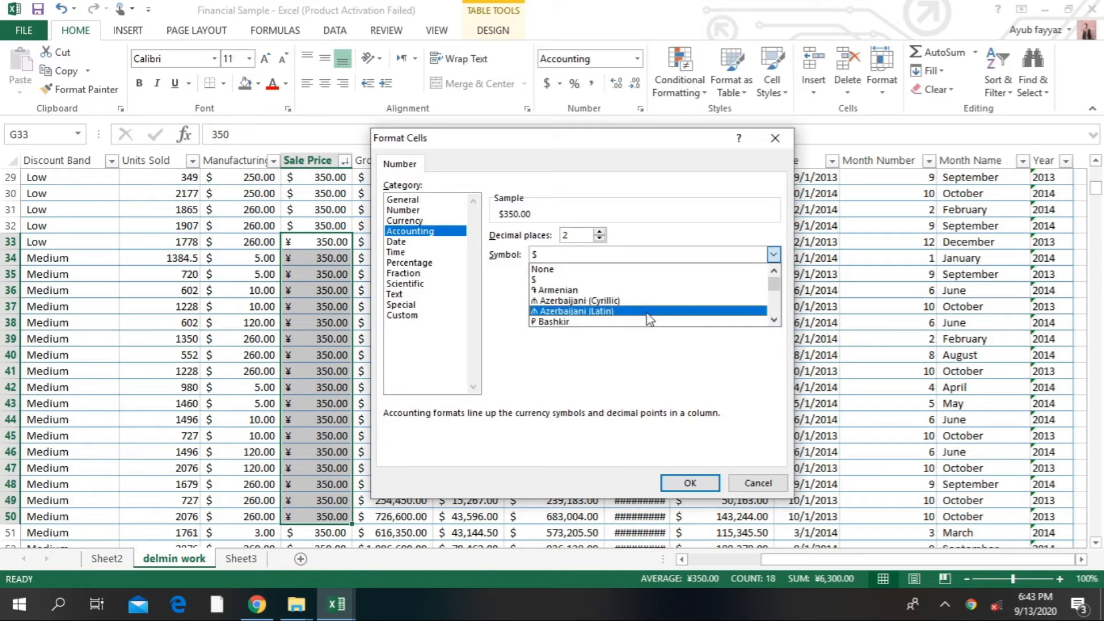
{"action": "left_click", "coordinate": [757, 483]}
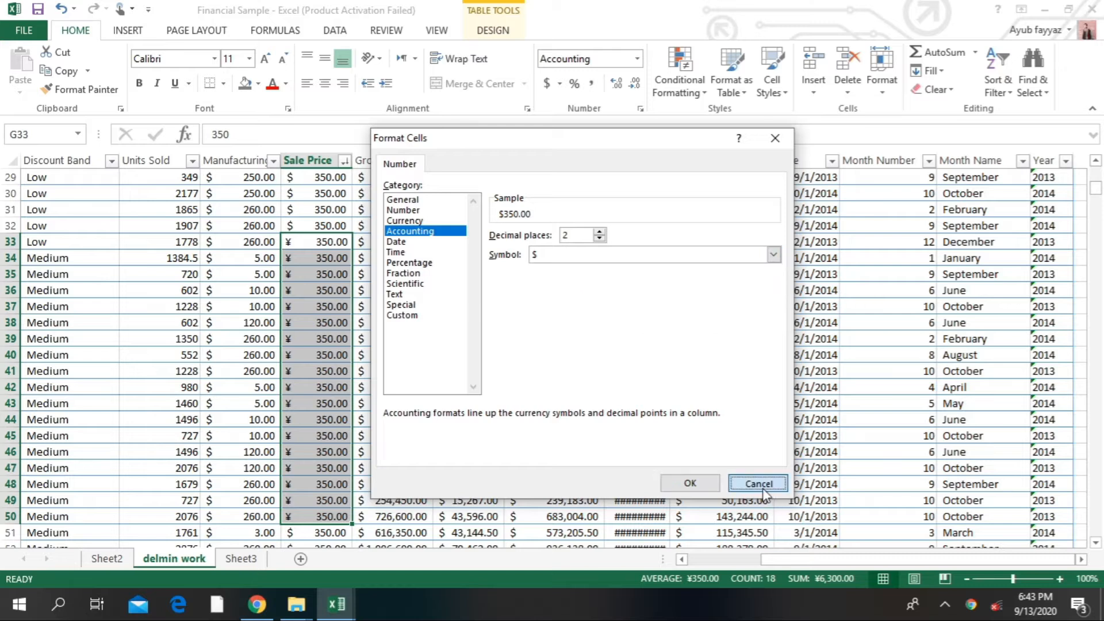
{"action": "left_click", "coordinate": [756, 483]}
{"action": "left_click", "coordinate": [499, 320]}
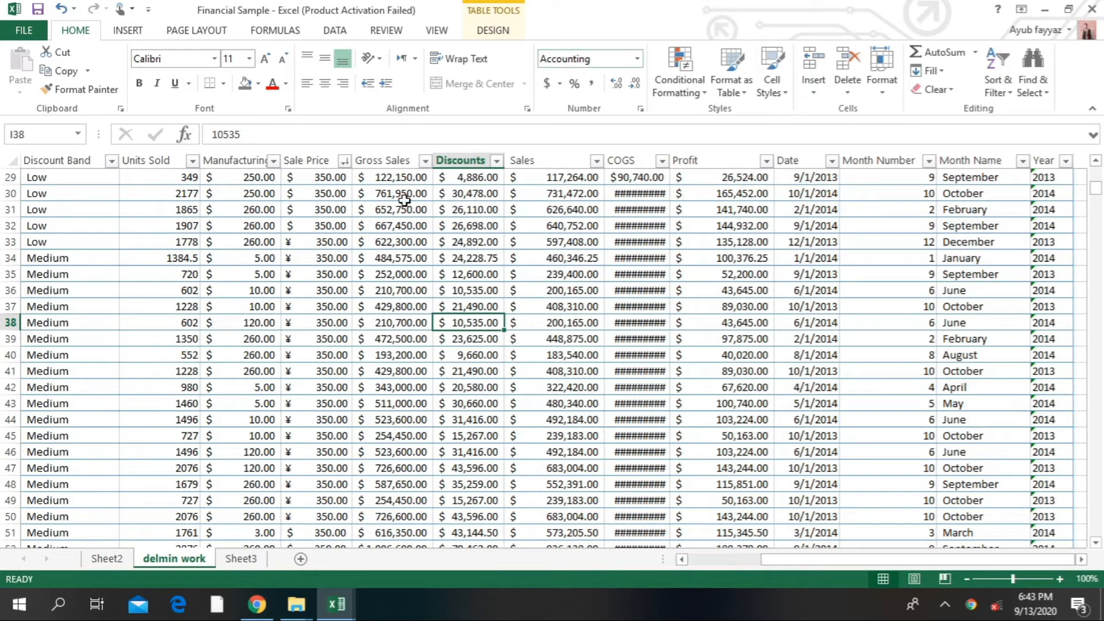
{"action": "left_click", "coordinate": [314, 218]}
{"action": "key", "text": "shift+Down"}
{"action": "key", "text": "shift+Down"}
{"action": "key", "text": "shift+Down"}
{"action": "key", "text": "shift+Down"}
{"action": "key", "text": "shift+Down"}
{"action": "key", "text": "shift+Down"}
{"action": "key", "text": "shift+Down"}
{"action": "key", "text": "shift+Down"}
{"action": "key", "text": "shift+Down"}
{"action": "key", "text": "shift+Down"}
{"action": "key", "text": "shift+Down"}
{"action": "key", "text": "shift+Down"}
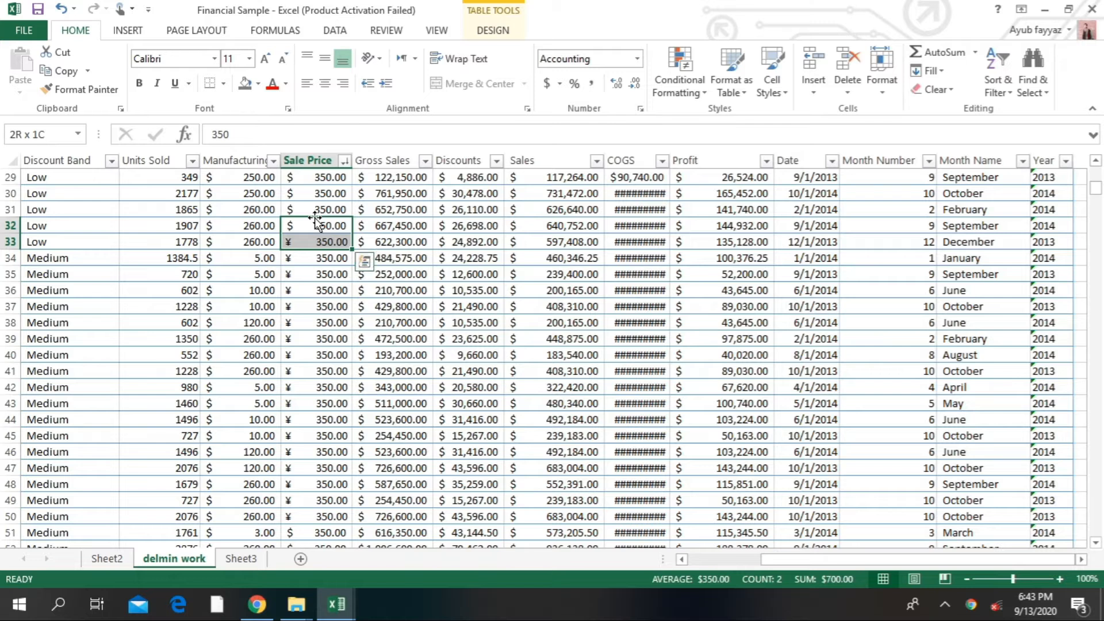
Step: Select cells G35 to G44 in the Sale Price column and reduce their display to zero decimal places
{"action": "scroll", "coordinate": [315, 217], "scroll_direction": "up", "scroll_amount": 7}
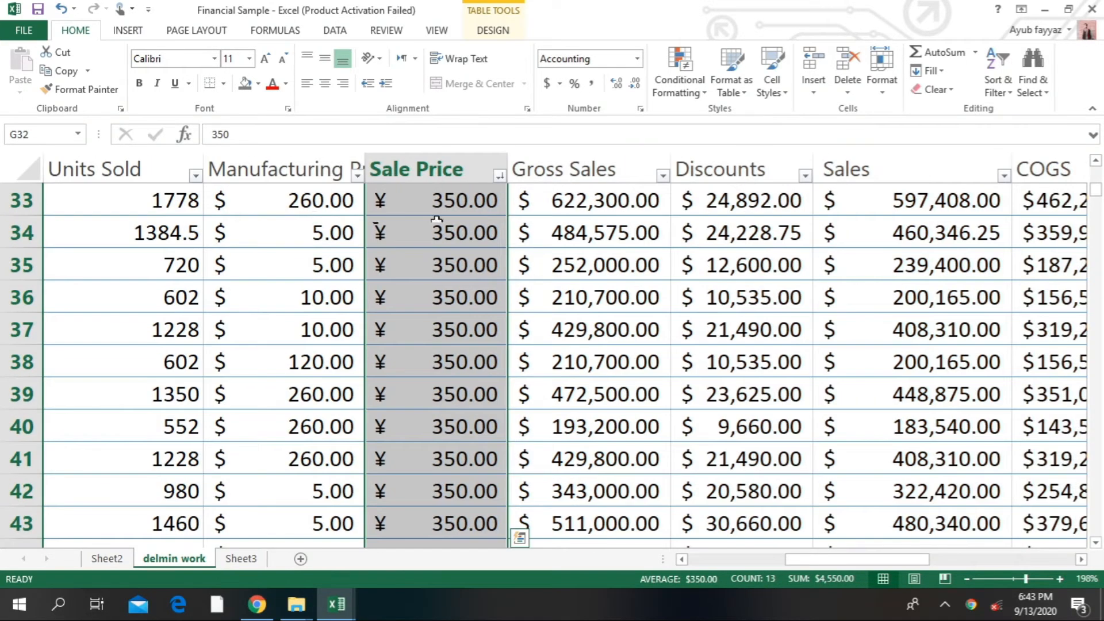
{"action": "left_click", "coordinate": [454, 260]}
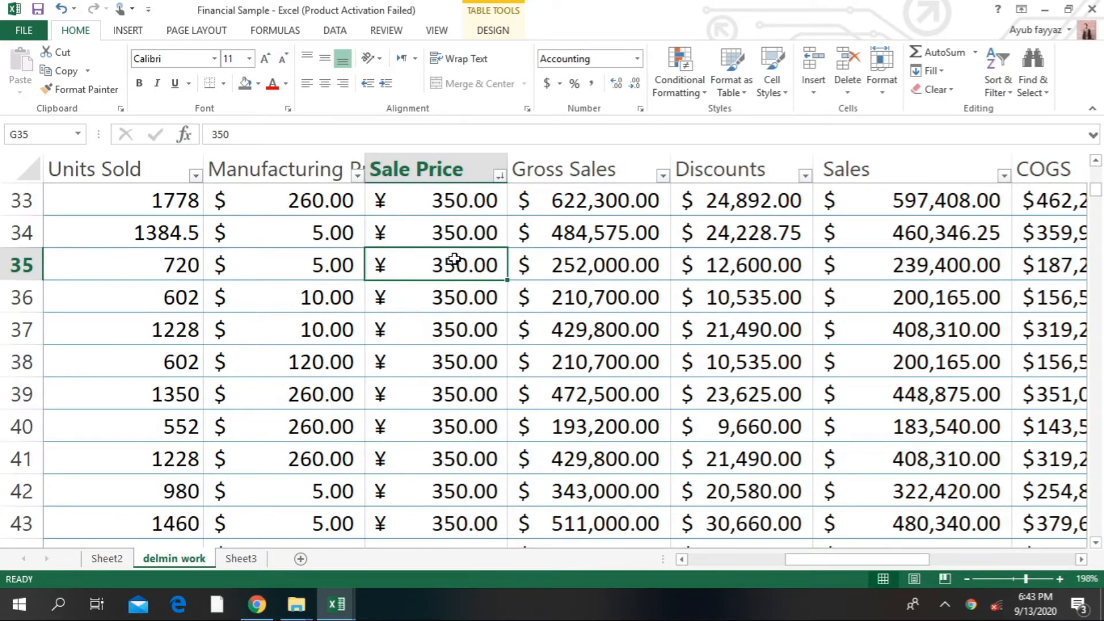
{"action": "key", "text": "shift+Down"}
{"action": "key", "text": "shift+Down"}
{"action": "key", "text": "shift+Down"}
{"action": "key", "text": "shift+Down"}
{"action": "key", "text": "shift+Down"}
{"action": "key", "text": "shift+Down"}
{"action": "key", "text": "shift+Down"}
{"action": "key", "text": "shift+Down"}
{"action": "key", "text": "shift+Down"}
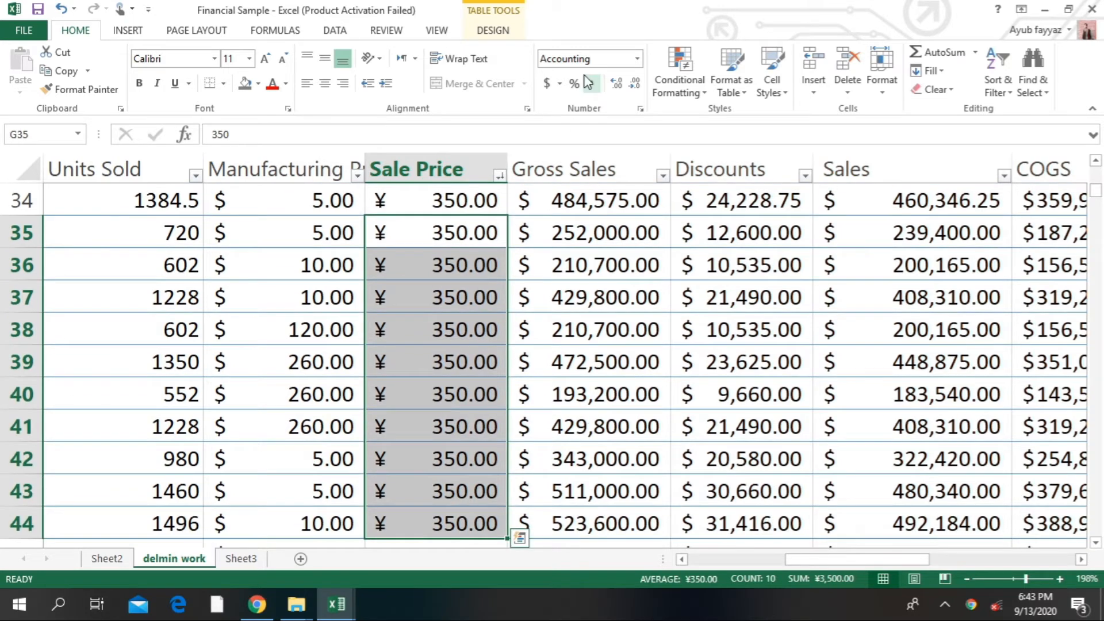
{"action": "left_click", "coordinate": [633, 88]}
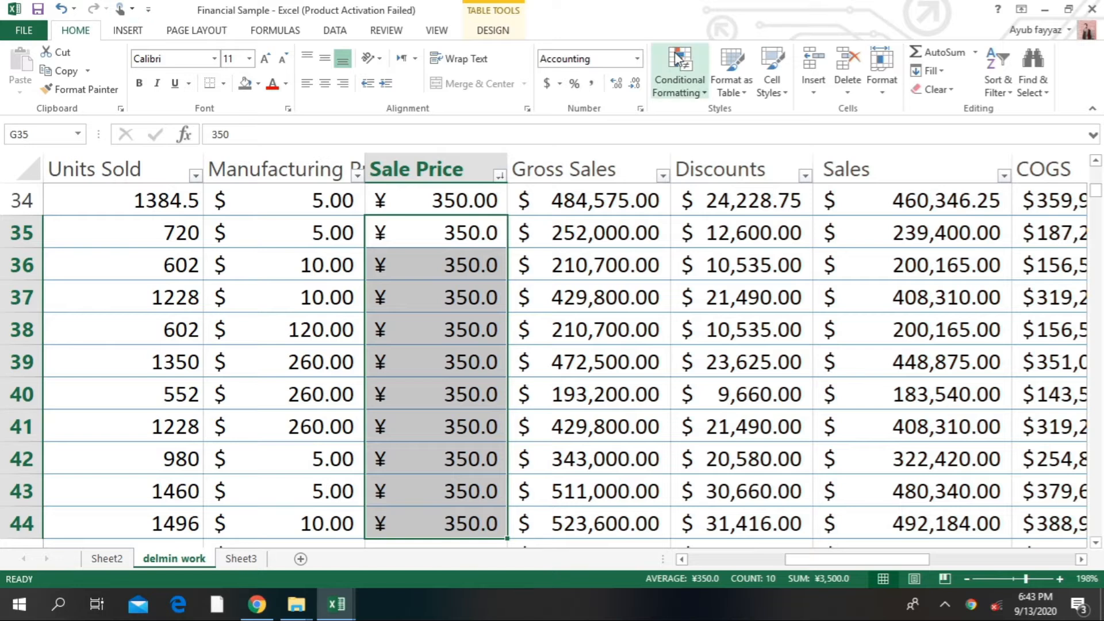
{"action": "left_click", "coordinate": [635, 84]}
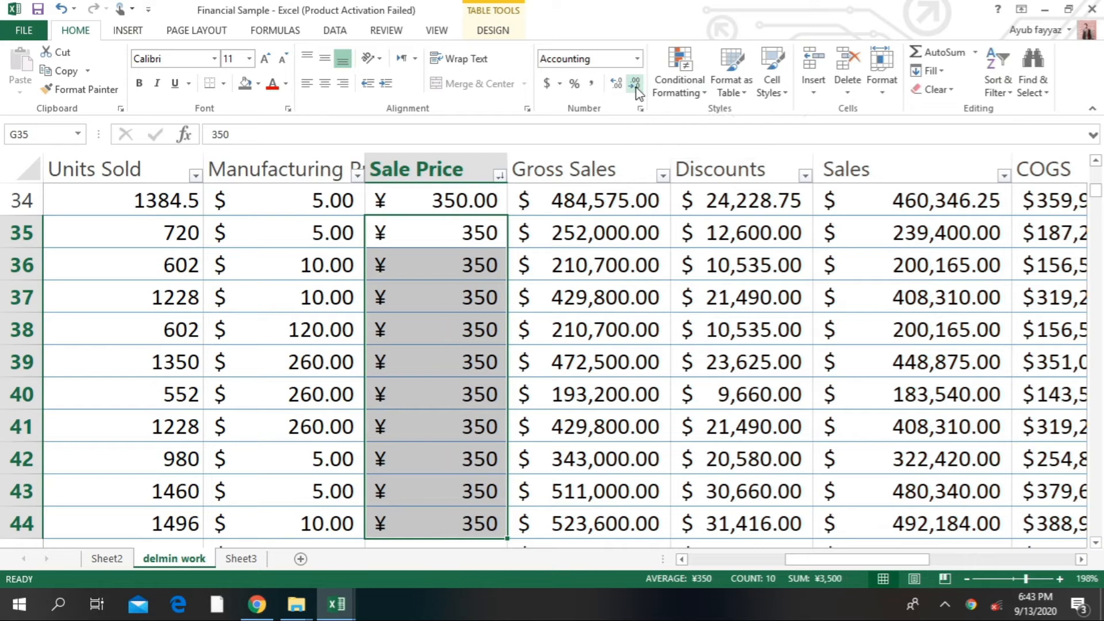
Step: Increase the selected Sale Price cells G35 to G44 to six decimal places
{"action": "left_click", "coordinate": [635, 88]}
{"action": "left_click", "coordinate": [617, 84]}
{"action": "left_click", "coordinate": [617, 84]}
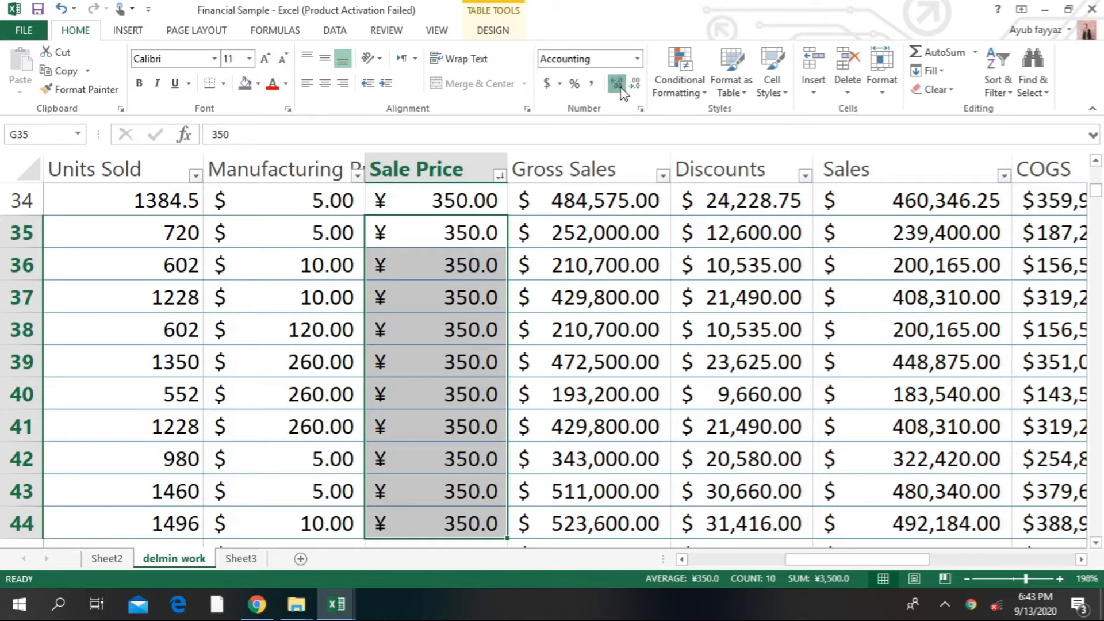
{"action": "left_click", "coordinate": [618, 86]}
{"action": "left_click", "coordinate": [618, 86]}
{"action": "left_click", "coordinate": [618, 86]}
{"action": "left_click", "coordinate": [618, 86]}
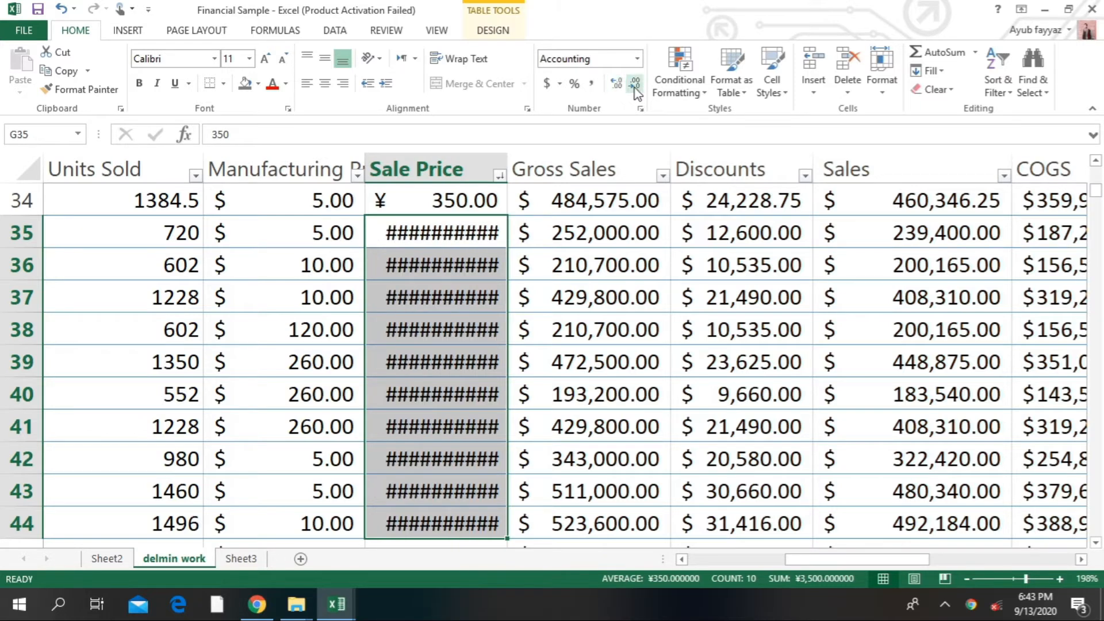
Step: Reduce the selected Sale Price cells G35 to G44 to two decimal places and deselect the range
{"action": "left_click", "coordinate": [634, 84]}
{"action": "left_click", "coordinate": [635, 84]}
{"action": "left_click", "coordinate": [634, 84]}
{"action": "left_click", "coordinate": [634, 83]}
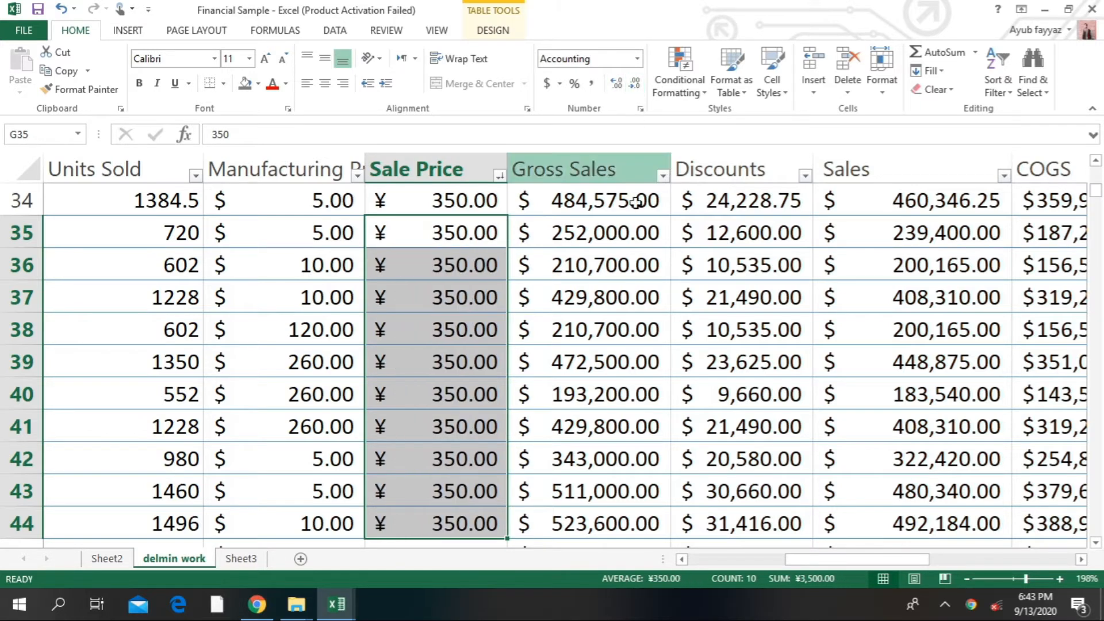
{"action": "left_click", "coordinate": [624, 285]}
{"action": "left_click", "coordinate": [484, 249]}
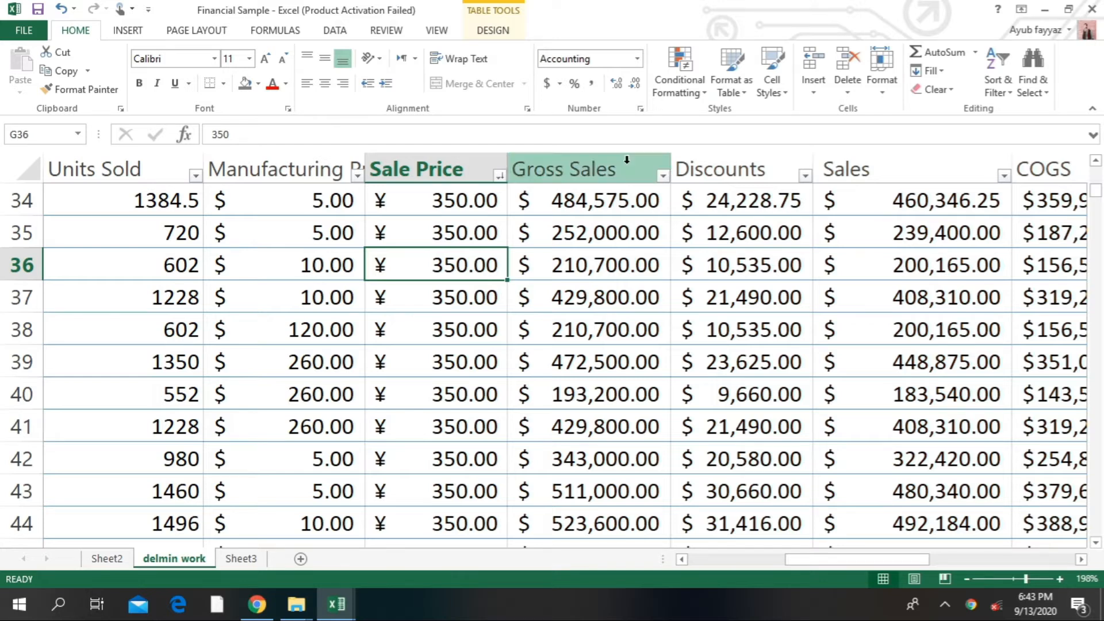
Step: Review the sort and filter options of the Sale Price column and close them without applying any
{"action": "left_click", "coordinate": [499, 175]}
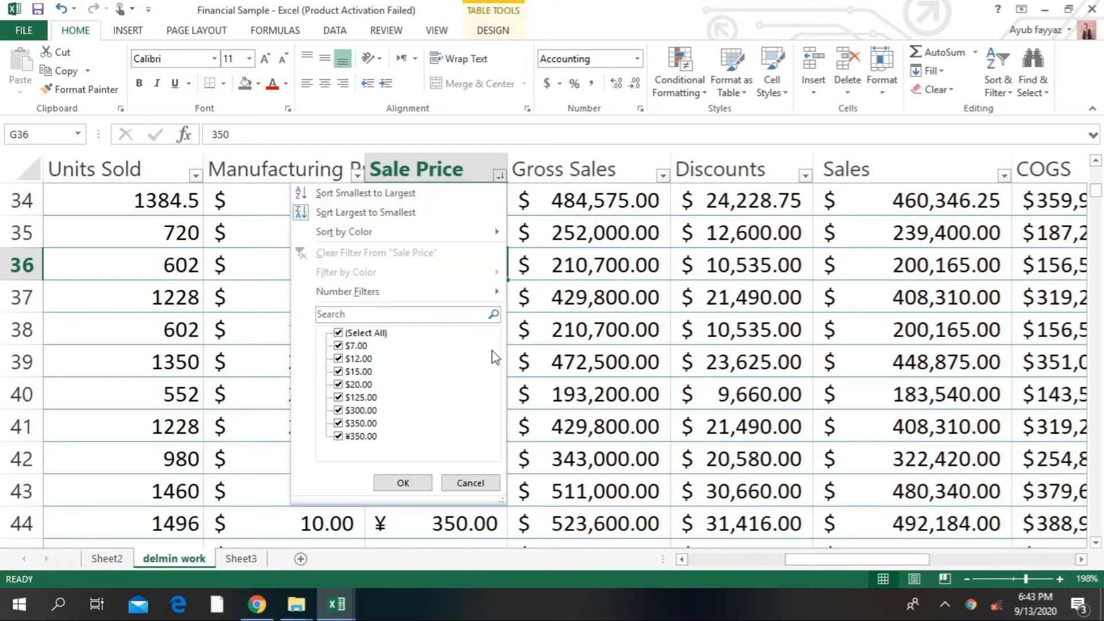
{"action": "left_click", "coordinate": [464, 485]}
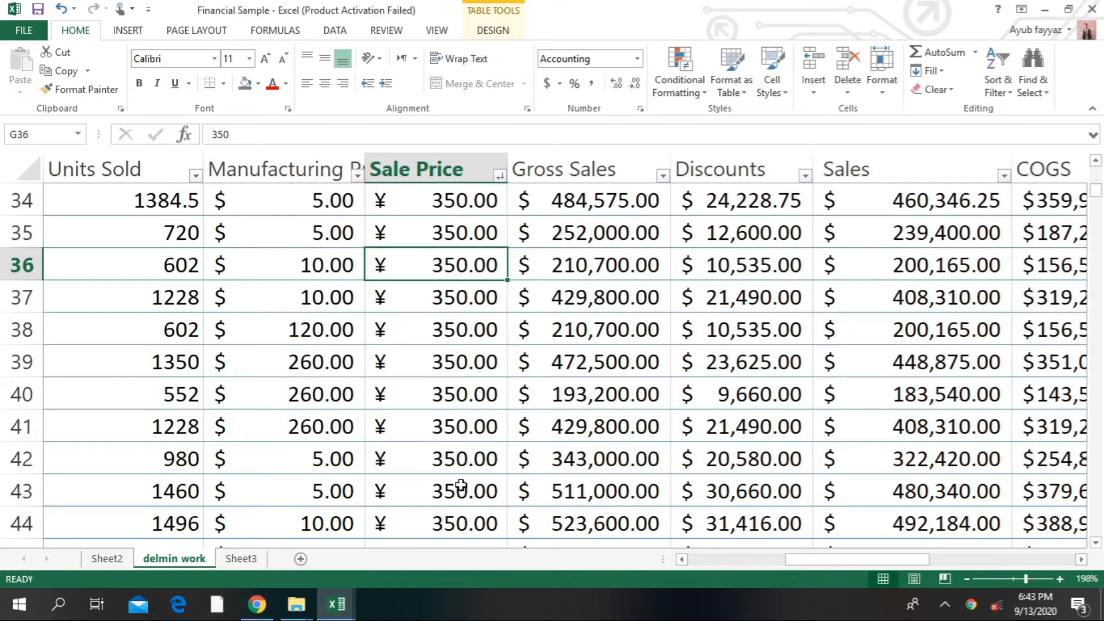
{"action": "left_click", "coordinate": [487, 185]}
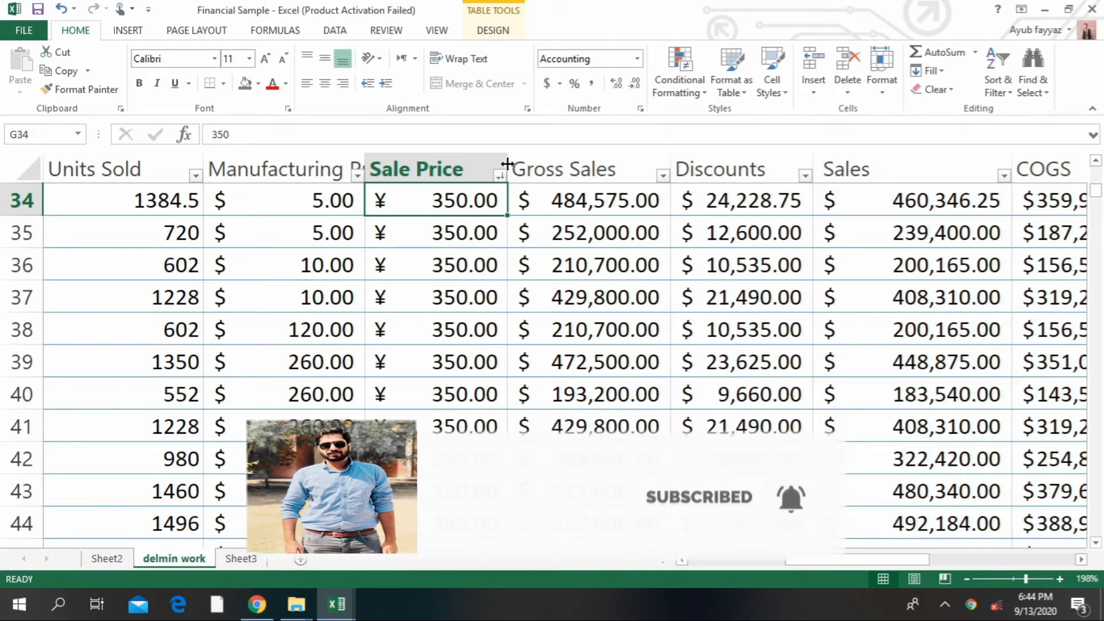
Step: Select the entire Sale Price column and hide it
{"action": "left_click", "coordinate": [506, 164]}
{"action": "right_click", "coordinate": [508, 167]}
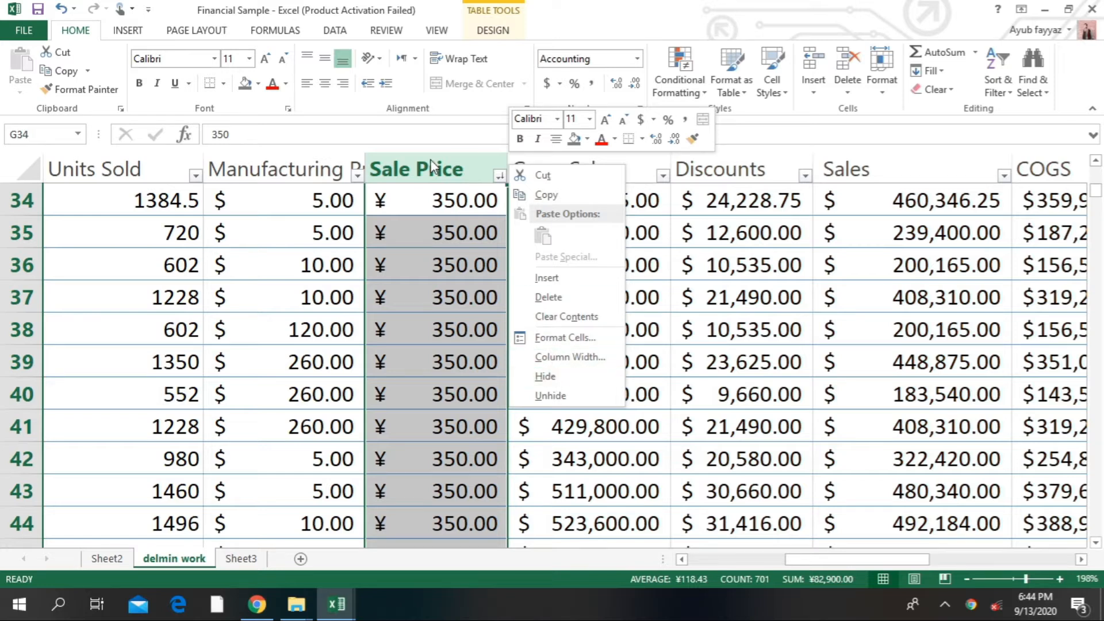
{"action": "left_click", "coordinate": [545, 377]}
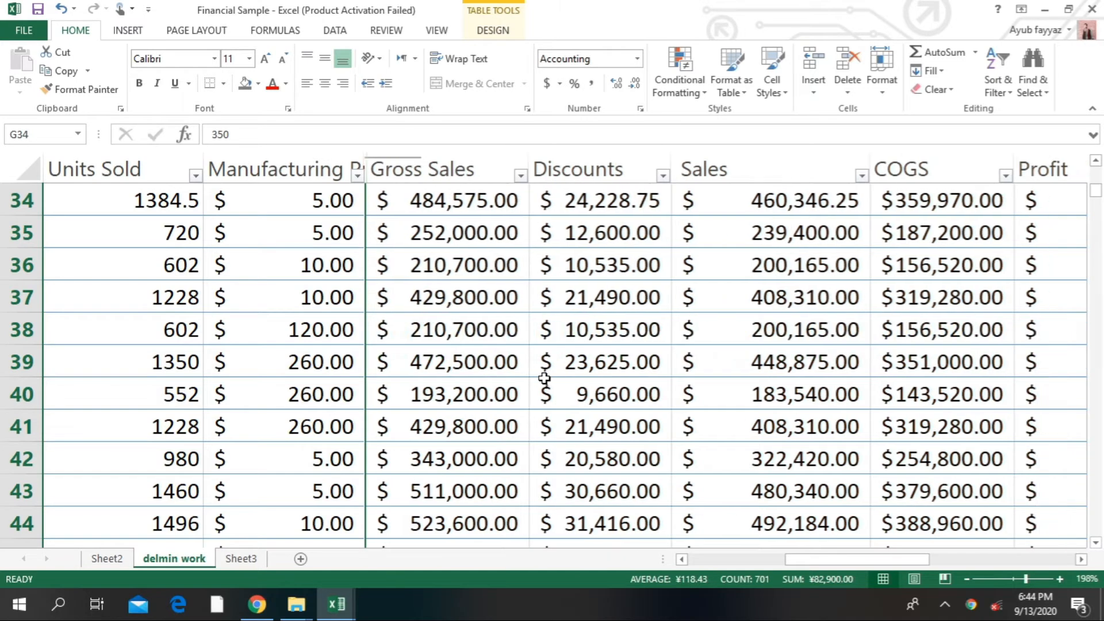
Step: Unhide the Sale Price column between Manufacturing Price and Gross Sales
{"action": "left_click", "coordinate": [358, 175]}
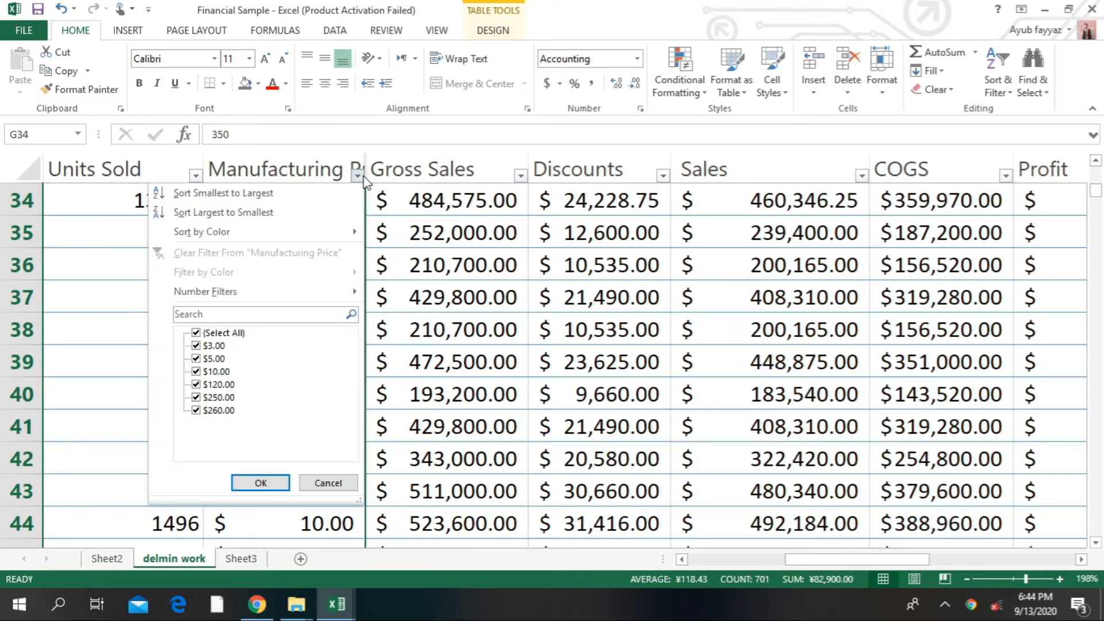
{"action": "left_click", "coordinate": [260, 483]}
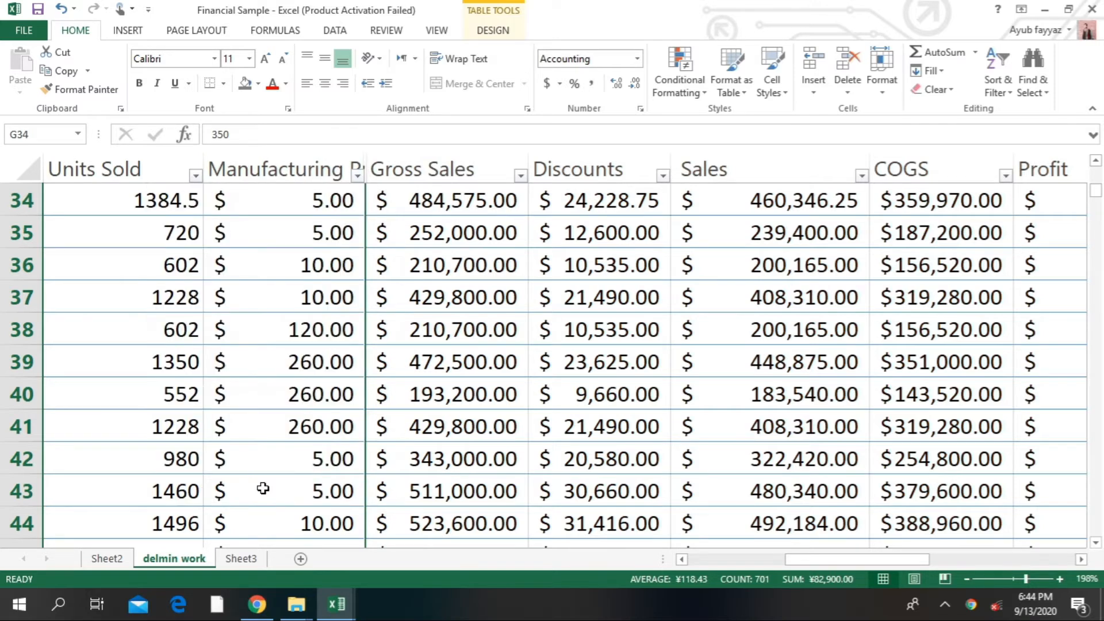
{"action": "right_click", "coordinate": [370, 168]}
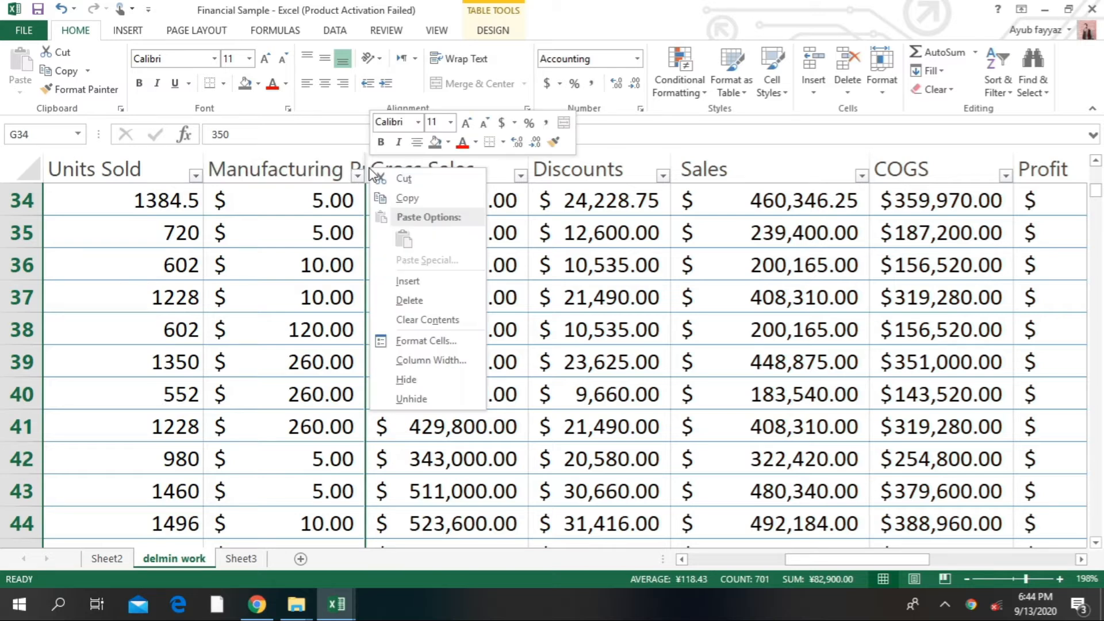
{"action": "left_click", "coordinate": [409, 399]}
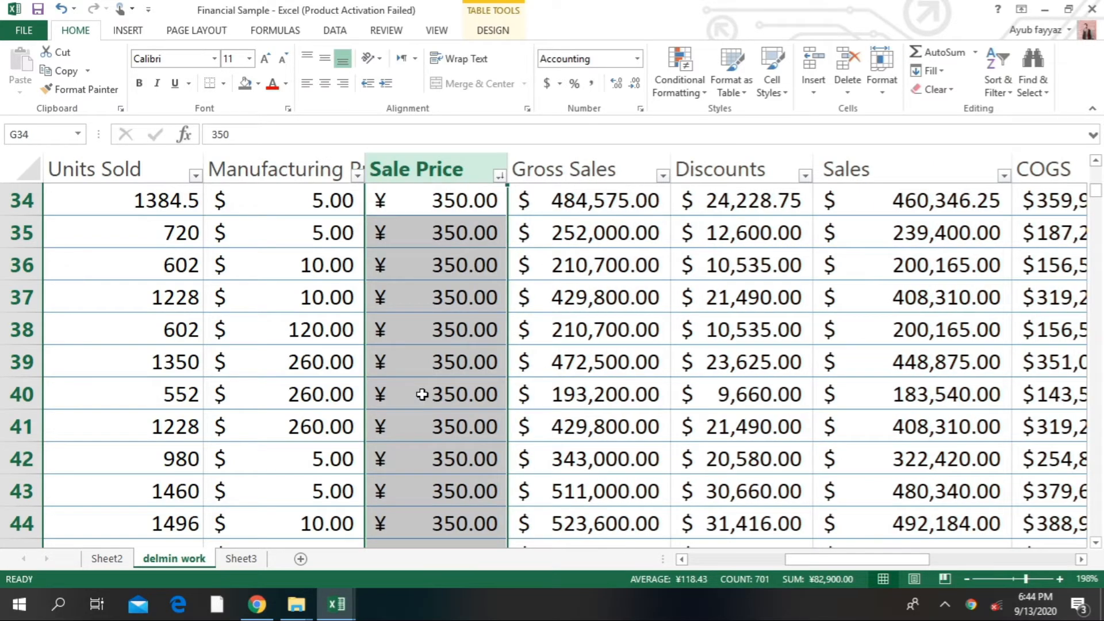
{"action": "left_click", "coordinate": [422, 394]}
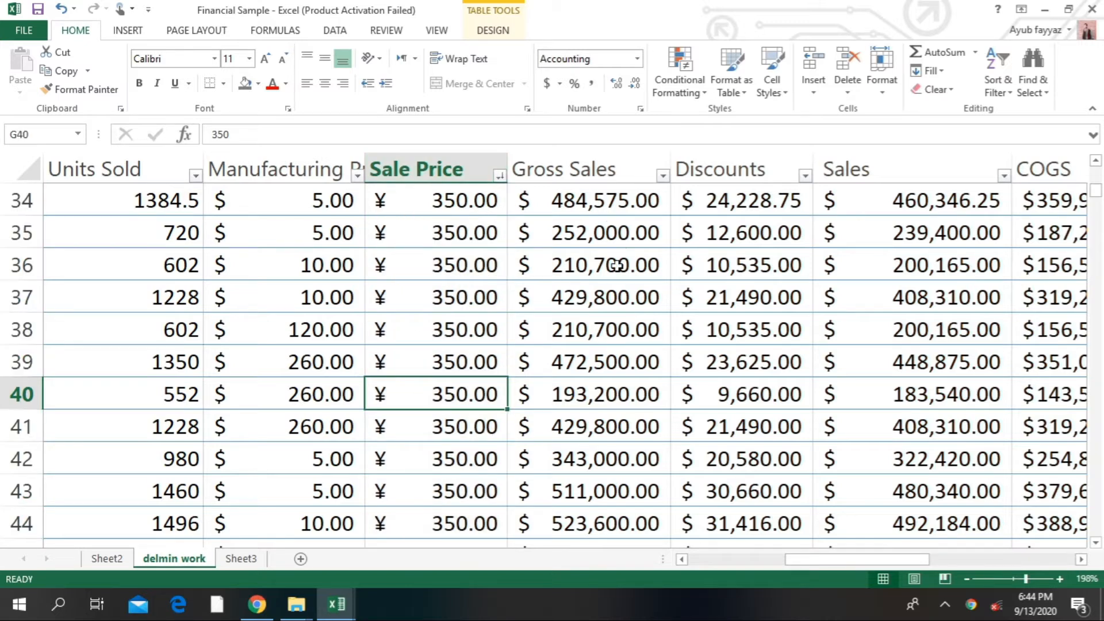
{"action": "left_click", "coordinate": [598, 330]}
{"action": "left_click", "coordinate": [317, 303]}
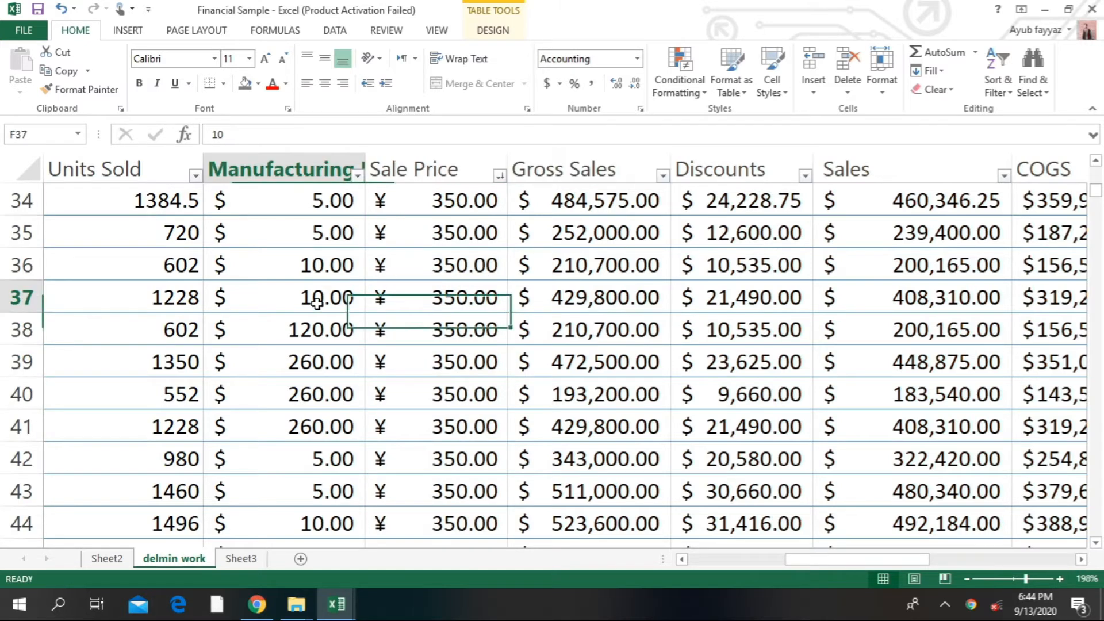
{"action": "left_click", "coordinate": [133, 34]}
{"action": "left_click", "coordinate": [79, 35]}
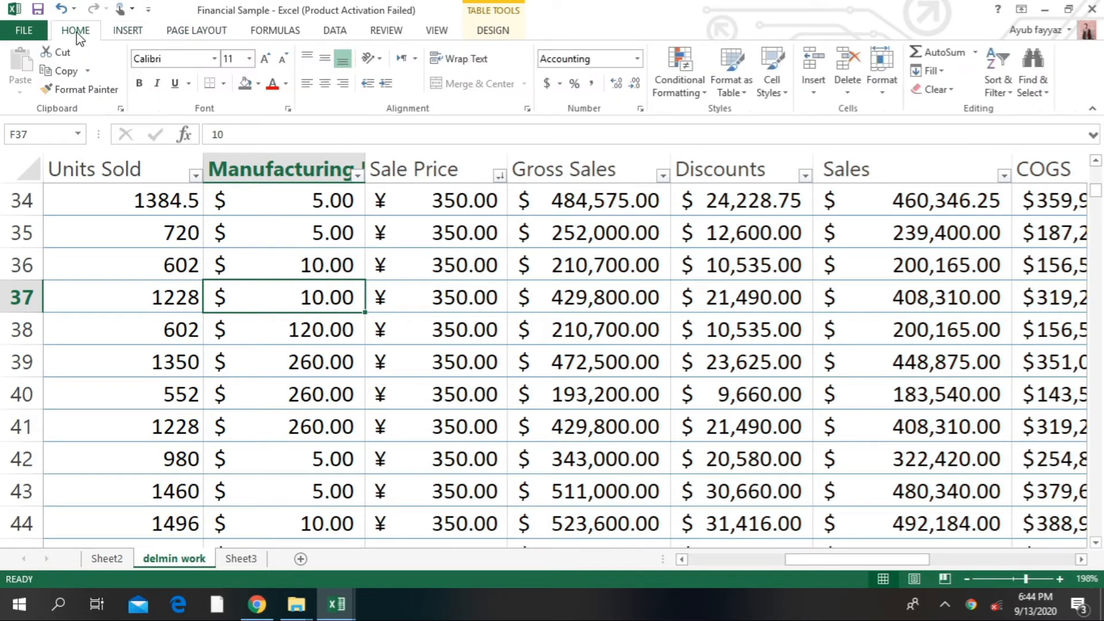
{"action": "left_click", "coordinate": [493, 314]}
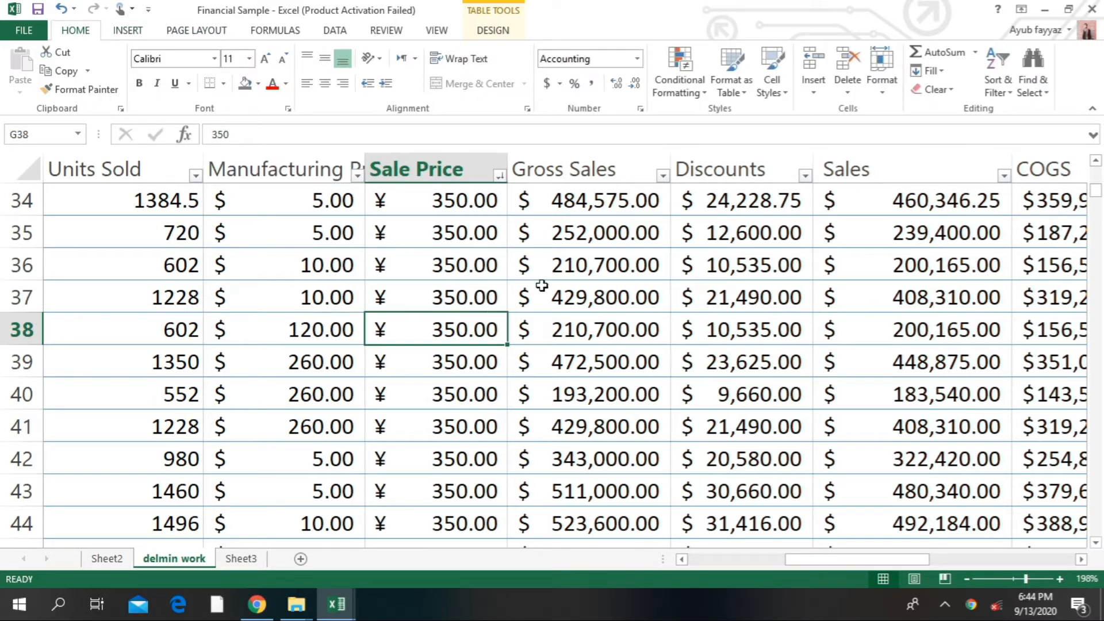
{"action": "left_click", "coordinate": [427, 252]}
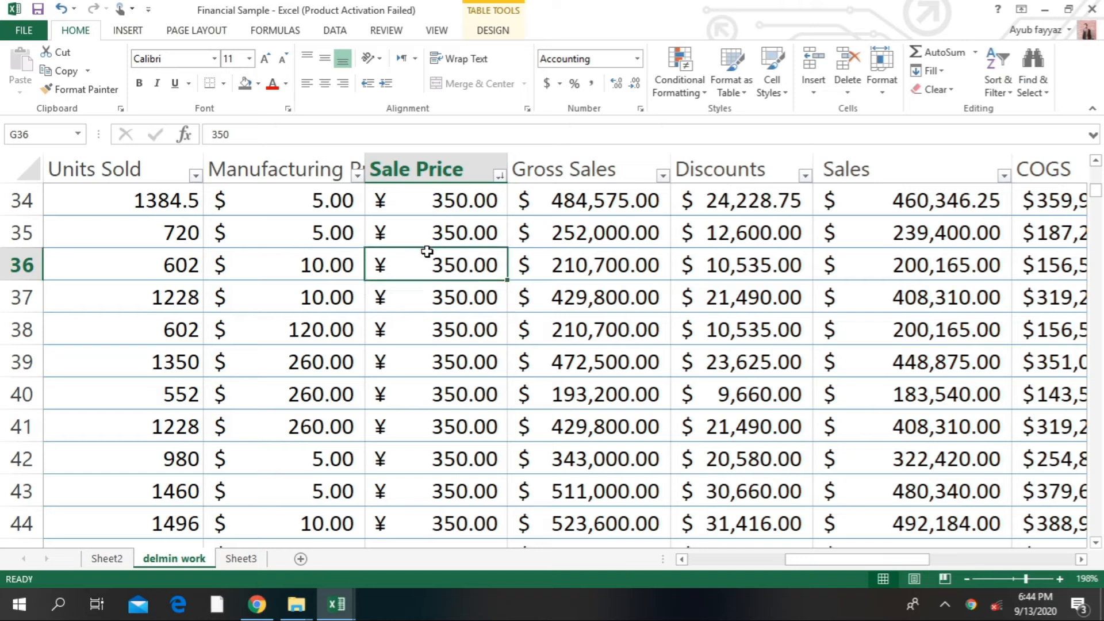
{"action": "left_click", "coordinate": [419, 382]}
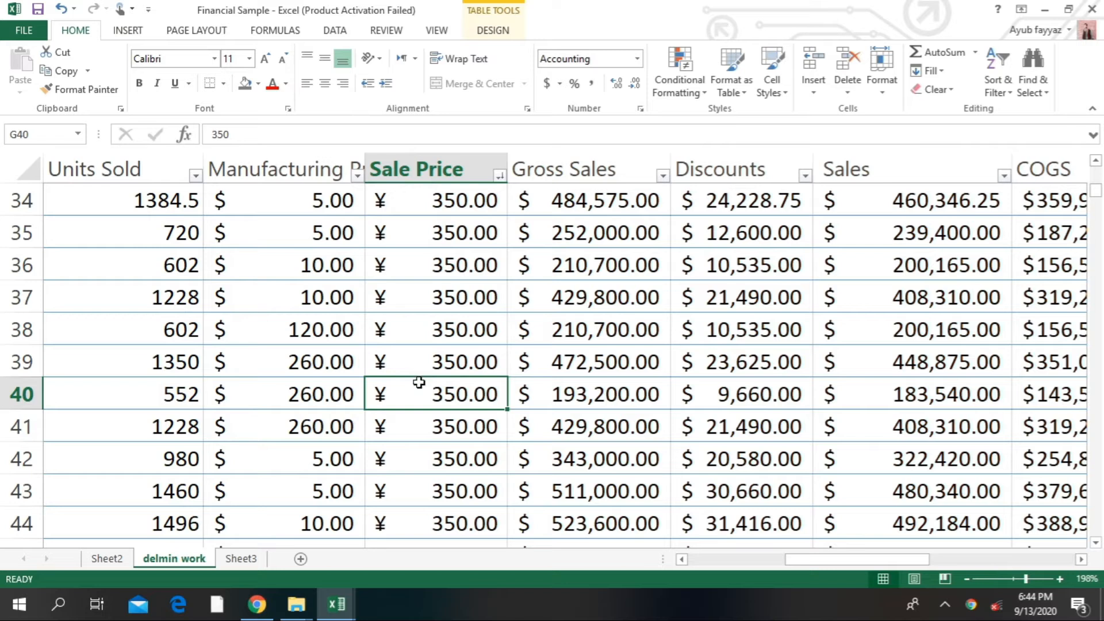
{"action": "left_click", "coordinate": [409, 352]}
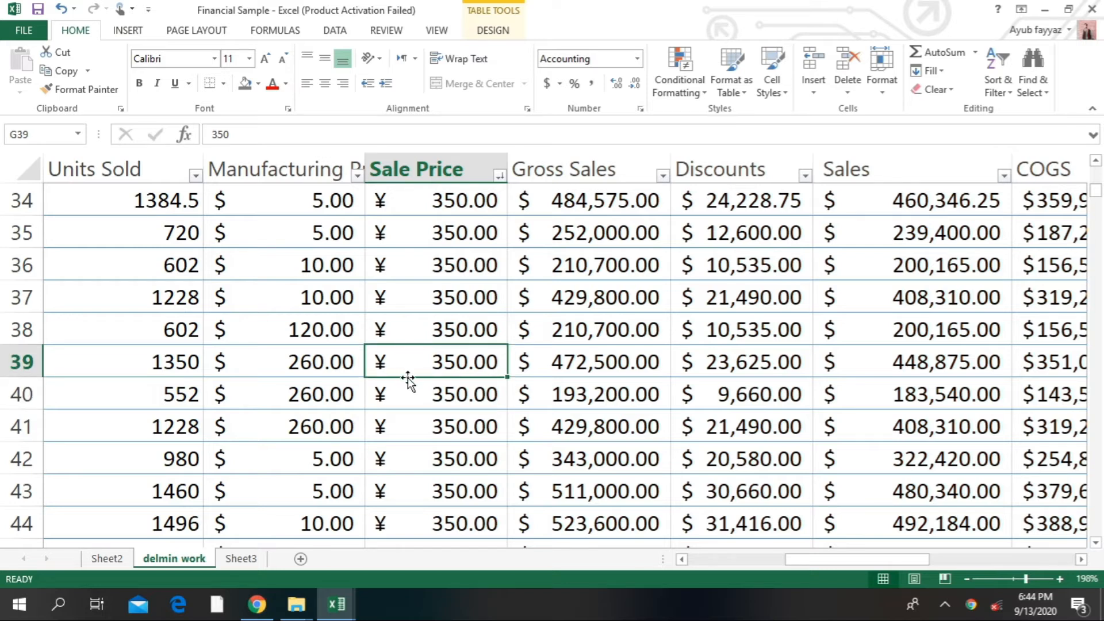
{"action": "left_click", "coordinate": [365, 382]}
{"action": "right_click", "coordinate": [367, 385]}
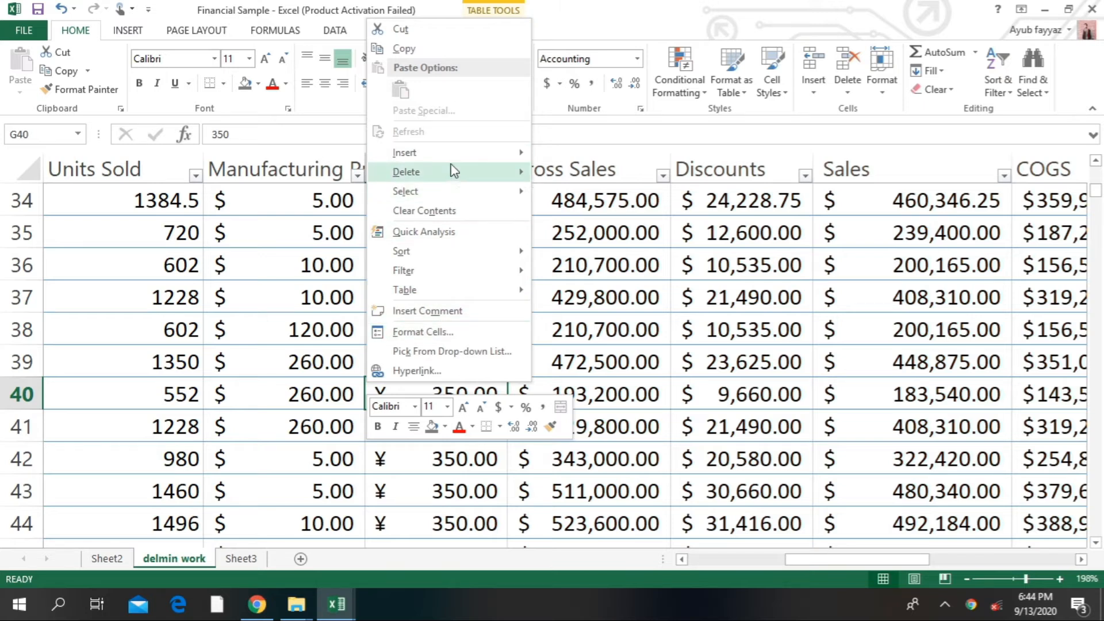
{"action": "mouse_move", "coordinate": [451, 153]}
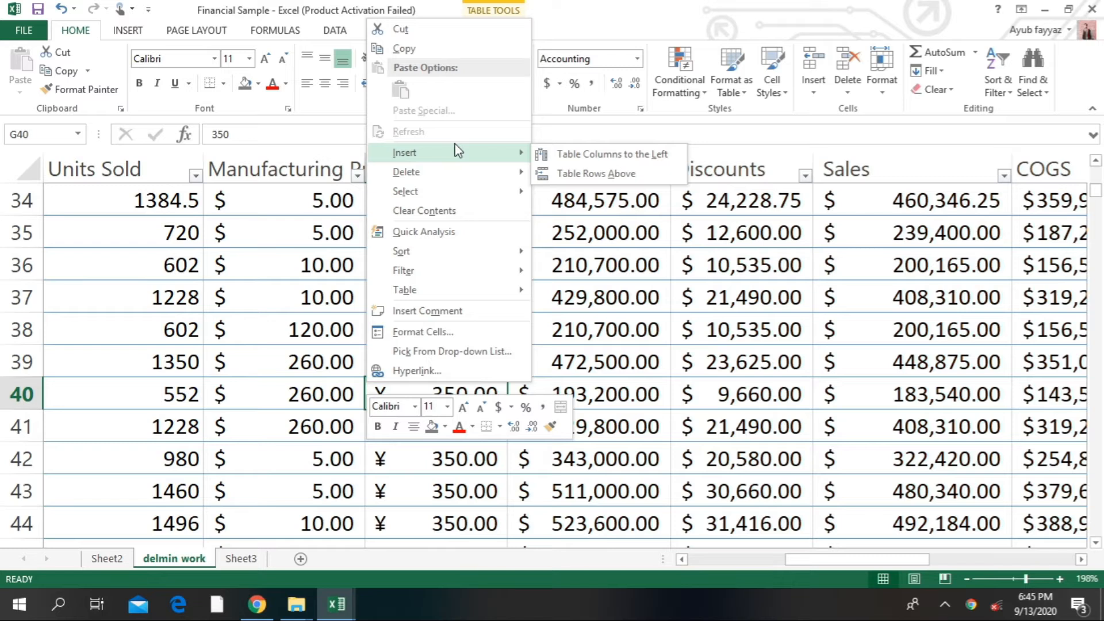
{"action": "left_click", "coordinate": [329, 400]}
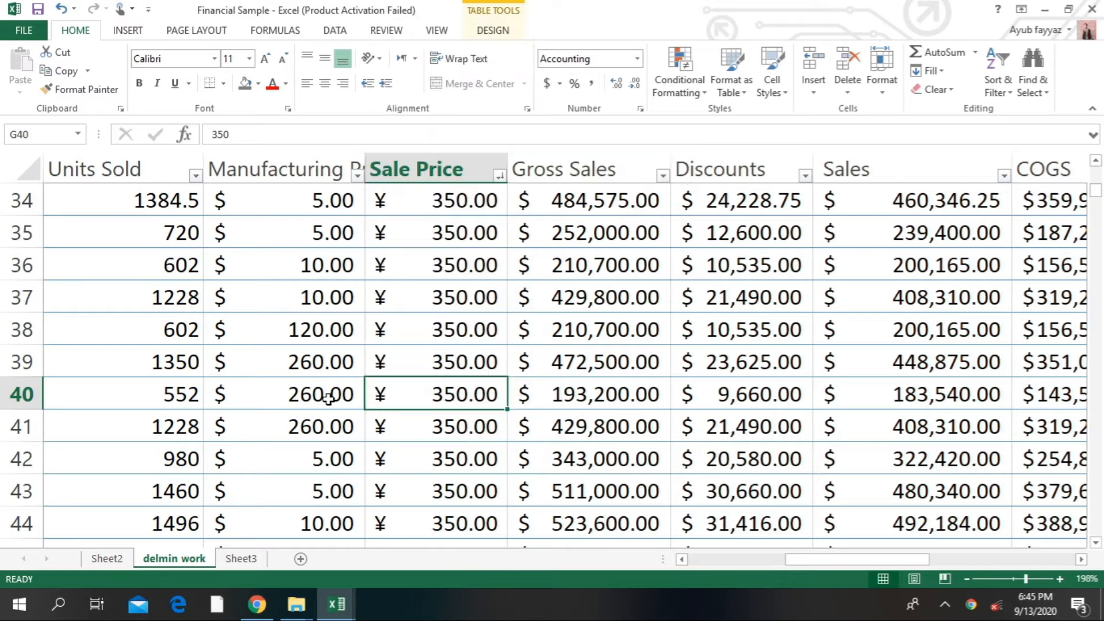
Step: Insert a blank table row above row 38 from the Sale Price cell G38
{"action": "left_click", "coordinate": [366, 361]}
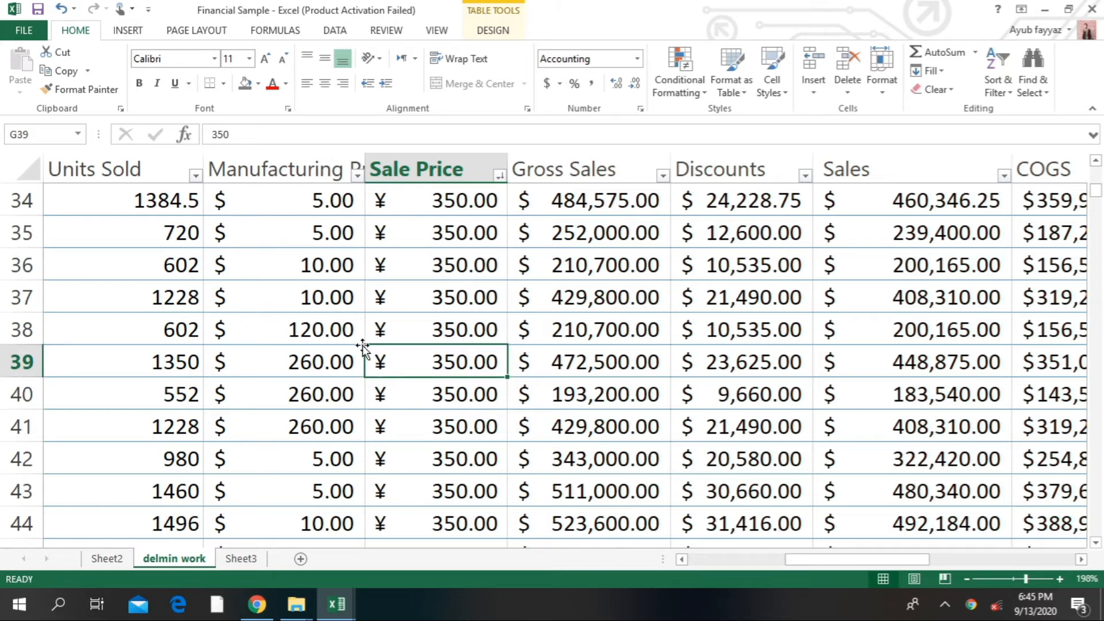
{"action": "right_click", "coordinate": [366, 338]}
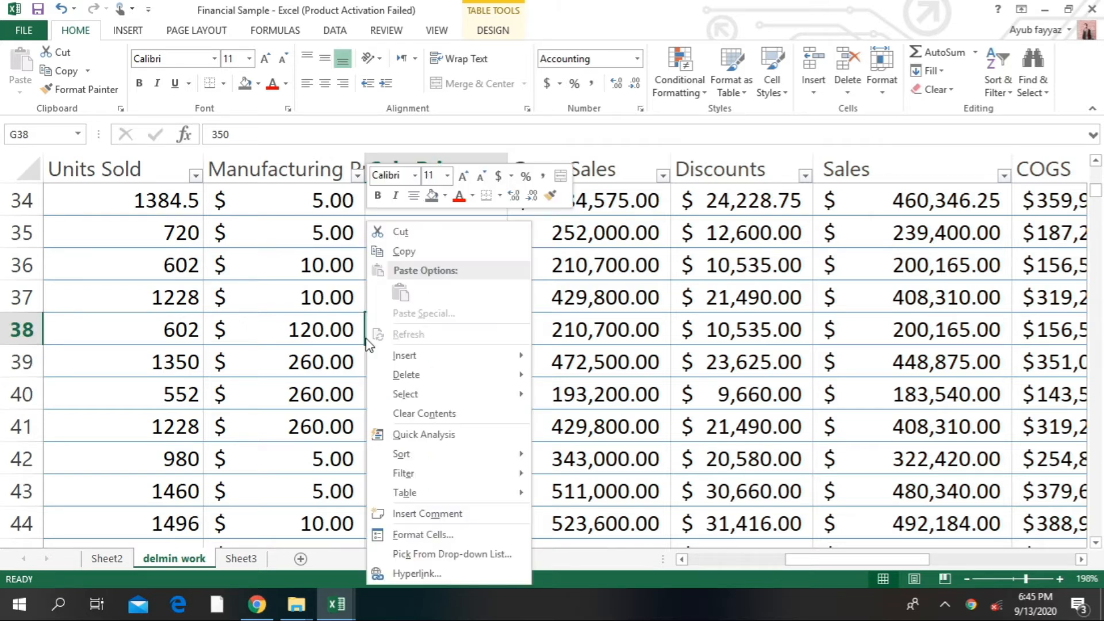
{"action": "mouse_move", "coordinate": [493, 361]}
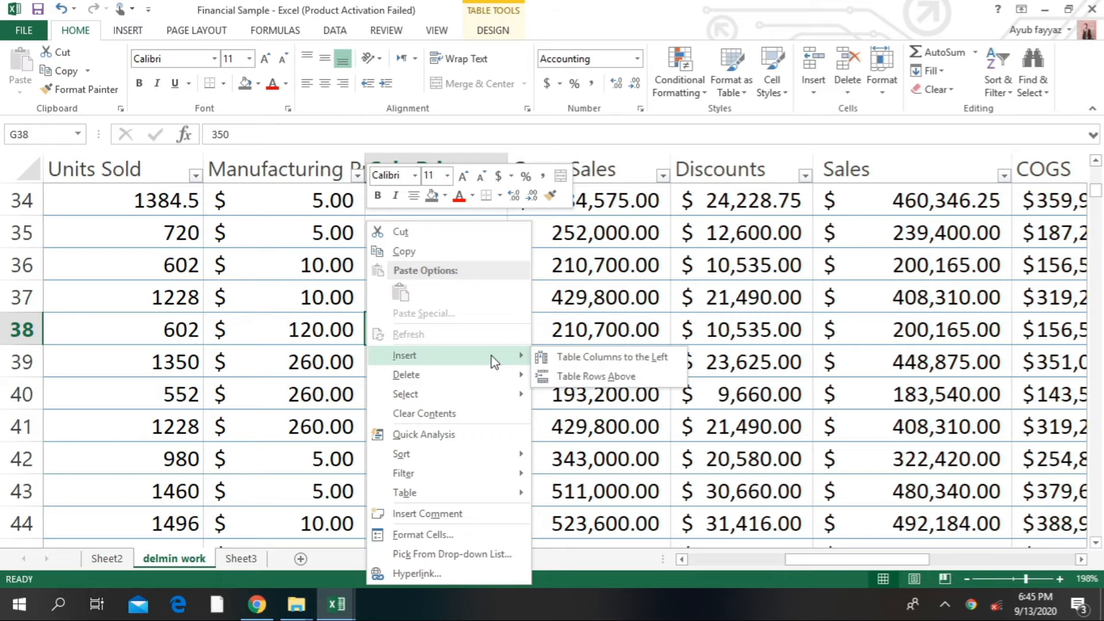
{"action": "left_click", "coordinate": [596, 376]}
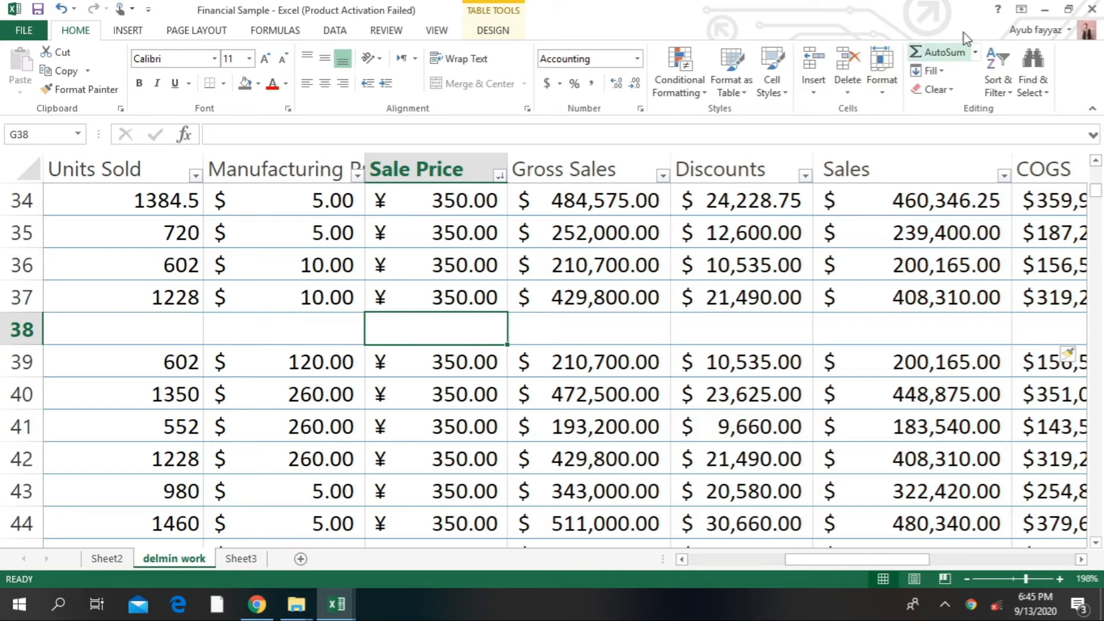
Step: Total the Sale Price values G2 to G37 in the blank cell G38 with AutoSum
{"action": "left_click", "coordinate": [954, 52]}
{"action": "left_click", "coordinate": [956, 52]}
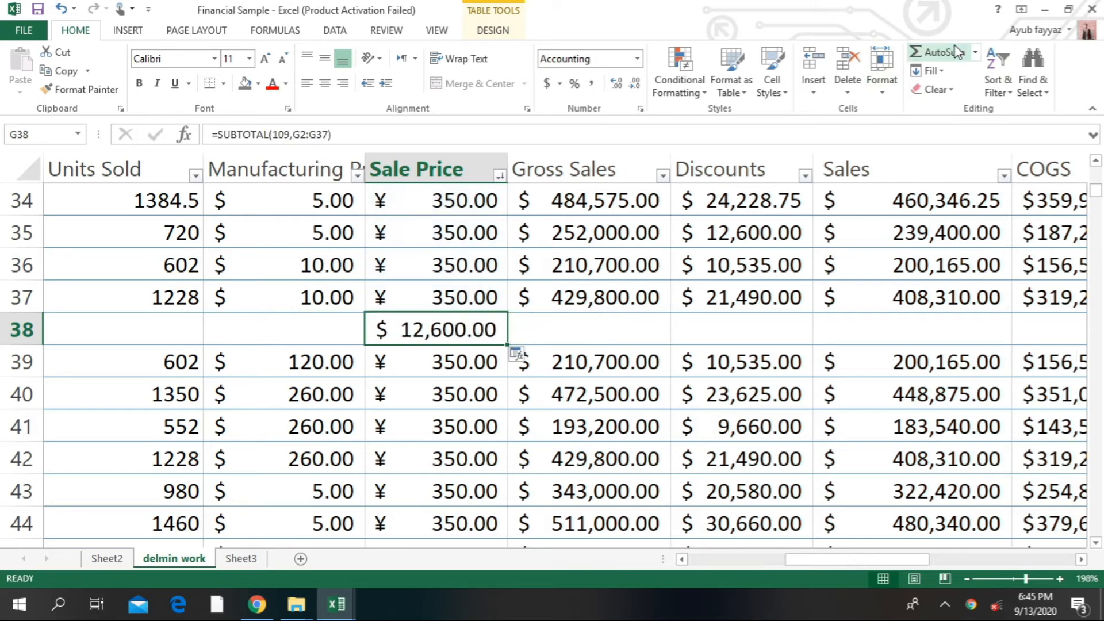
{"action": "left_click", "coordinate": [463, 283]}
{"action": "key", "text": "Down"}
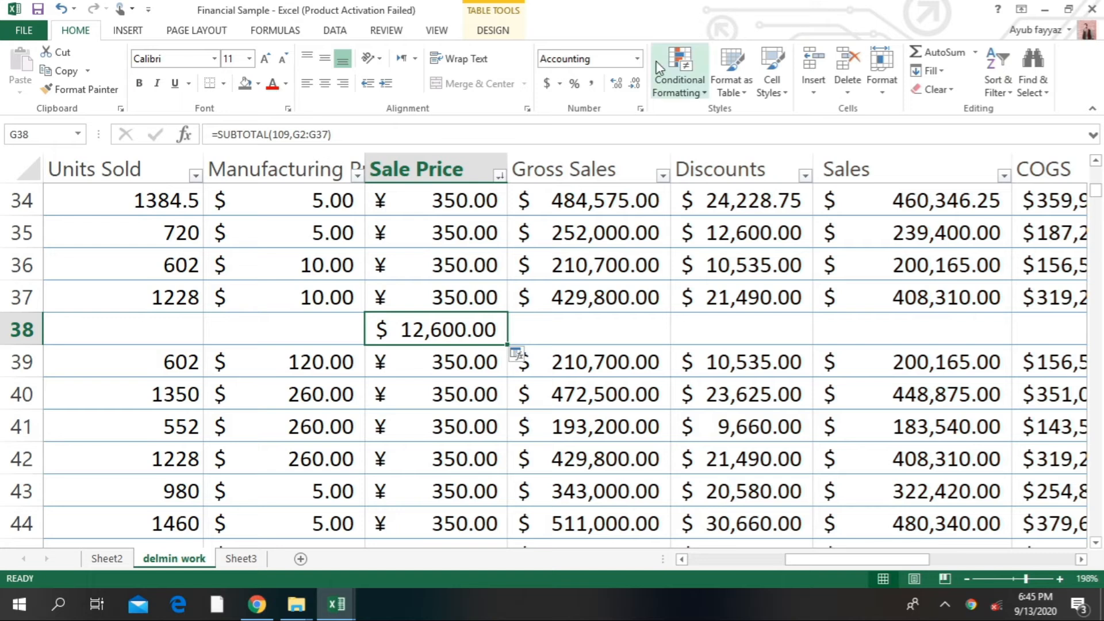
Step: Reduce the Sale Price total in G38 to zero decimal places and move to the cell above it
{"action": "left_click", "coordinate": [635, 85]}
{"action": "left_click", "coordinate": [635, 85]}
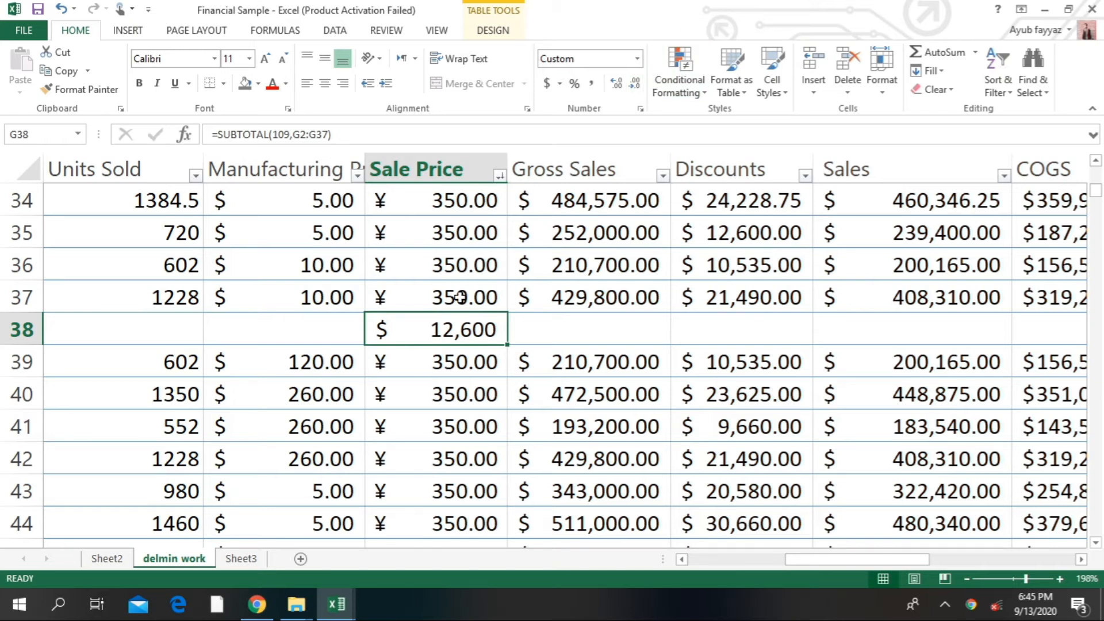
{"action": "key", "text": "Up"}
{"action": "key", "text": "Up"}
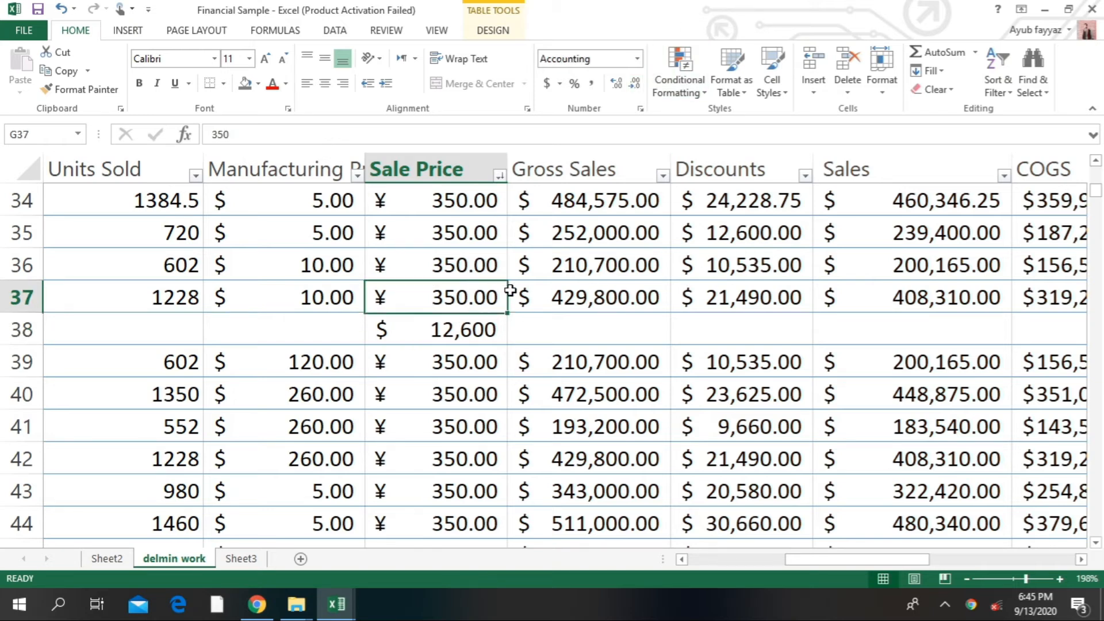
Step: Return to the table's header row and check row 5 across its columns, ending at its Segment cell
{"action": "key", "text": "ctrl+Up"}
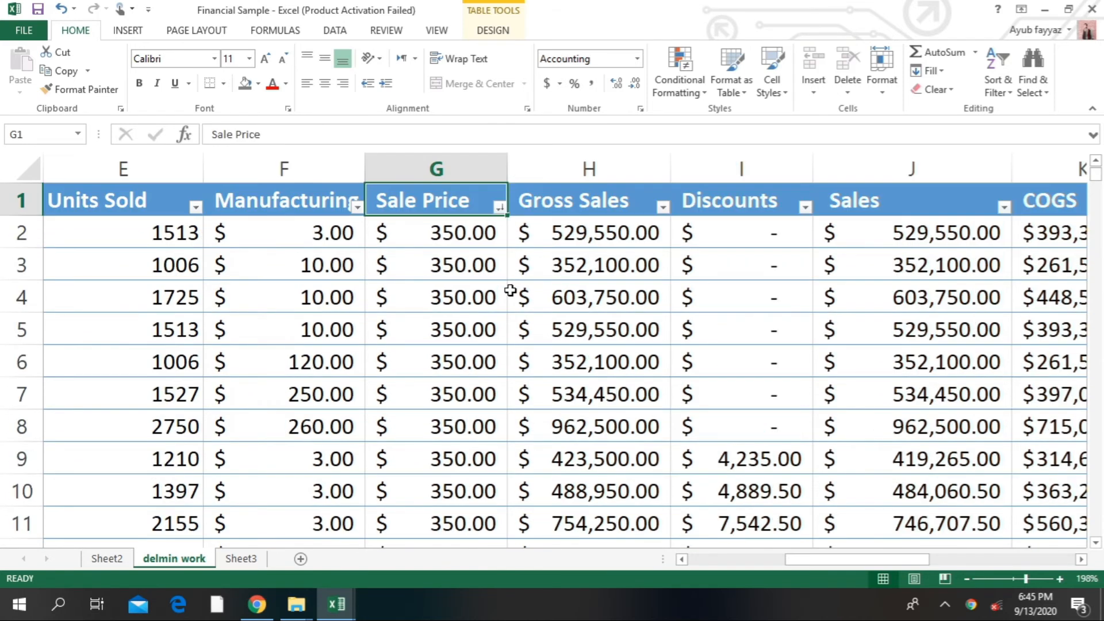
{"action": "left_click", "coordinate": [854, 329]}
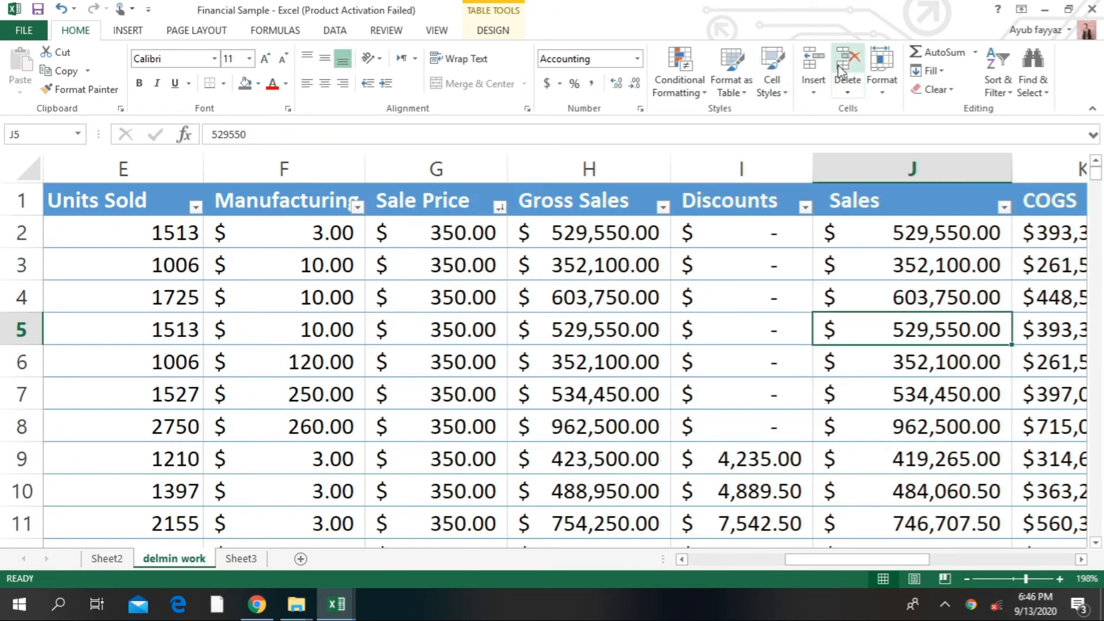
{"action": "left_click", "coordinate": [315, 337]}
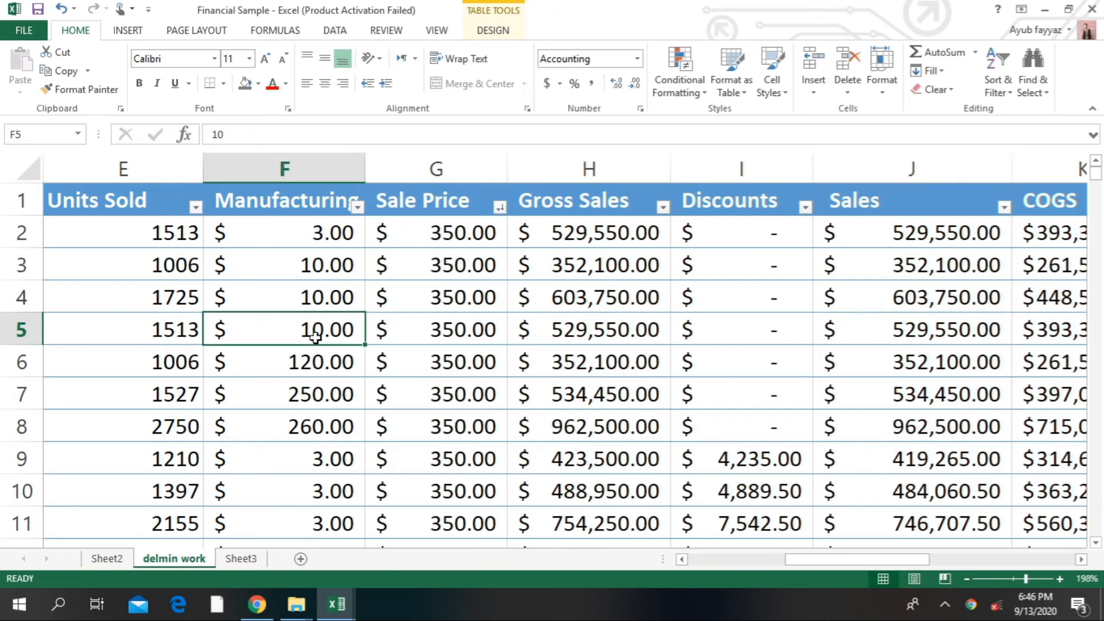
{"action": "left_click", "coordinate": [159, 337]}
{"action": "key", "text": "ctrl+shift+Right"}
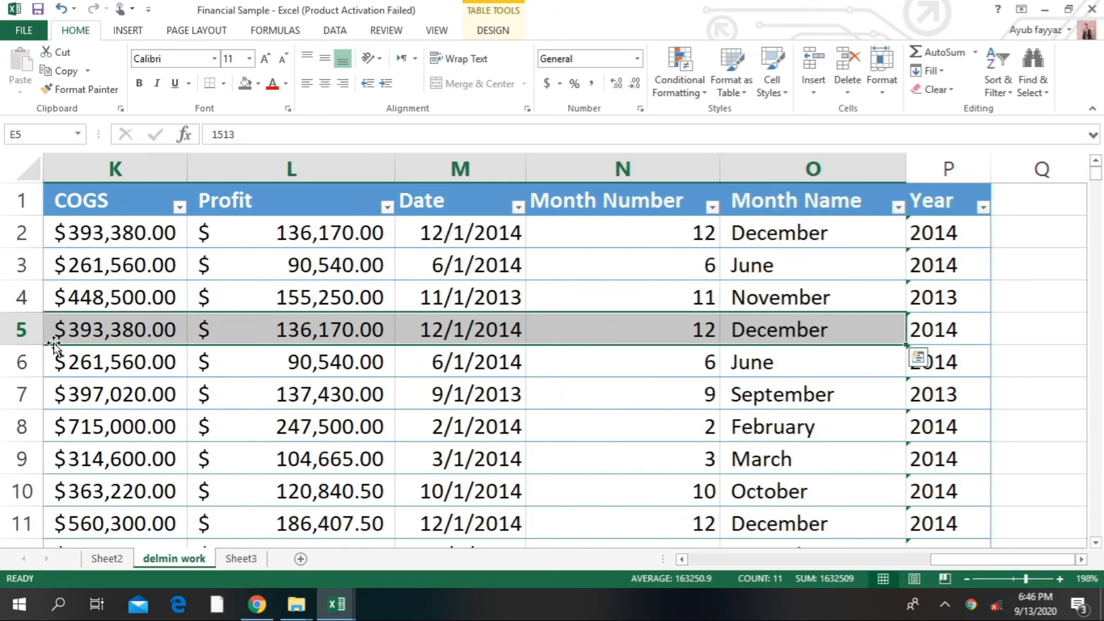
{"action": "left_click", "coordinate": [61, 333]}
{"action": "key", "text": "ctrl+Left"}
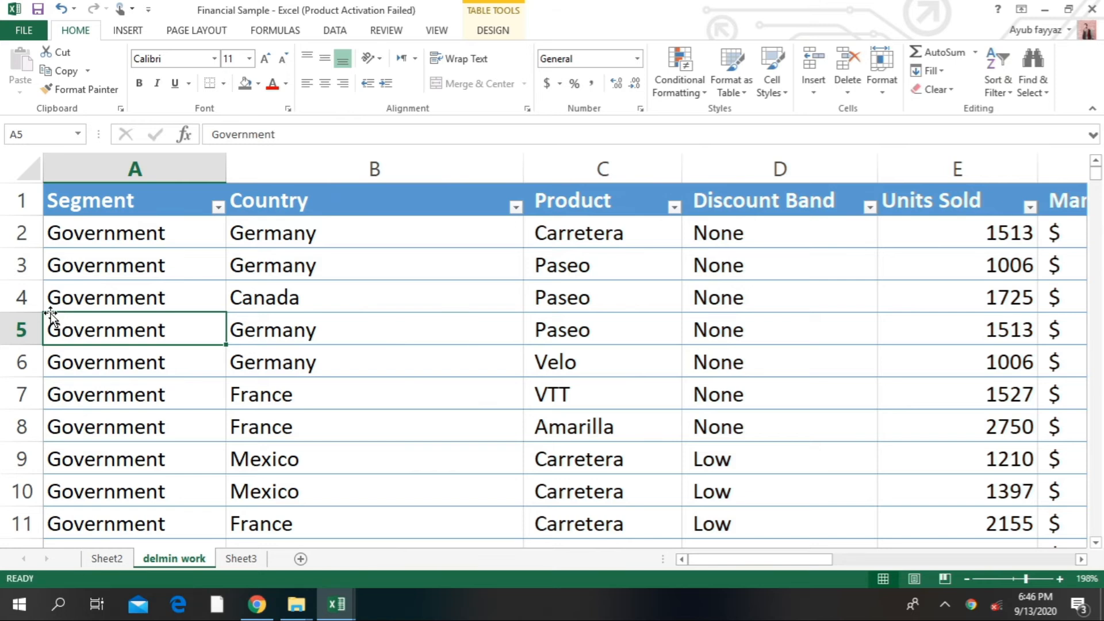
Step: Try deleting table row 5 from its Country cell B5, and undo the deletion
{"action": "right_click", "coordinate": [249, 318]}
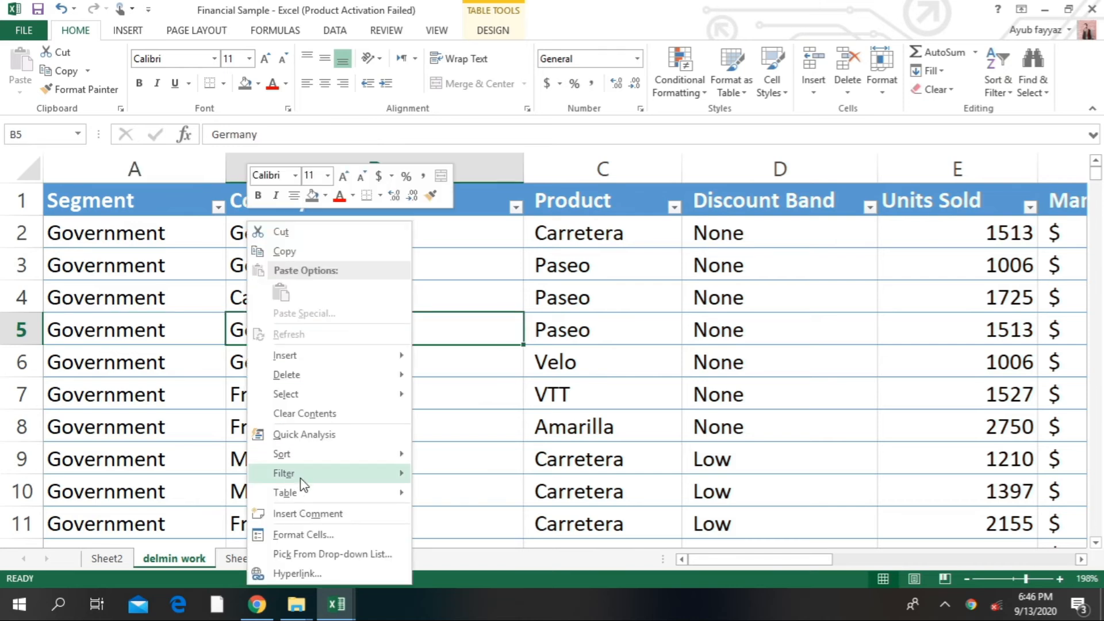
{"action": "mouse_move", "coordinate": [315, 454]}
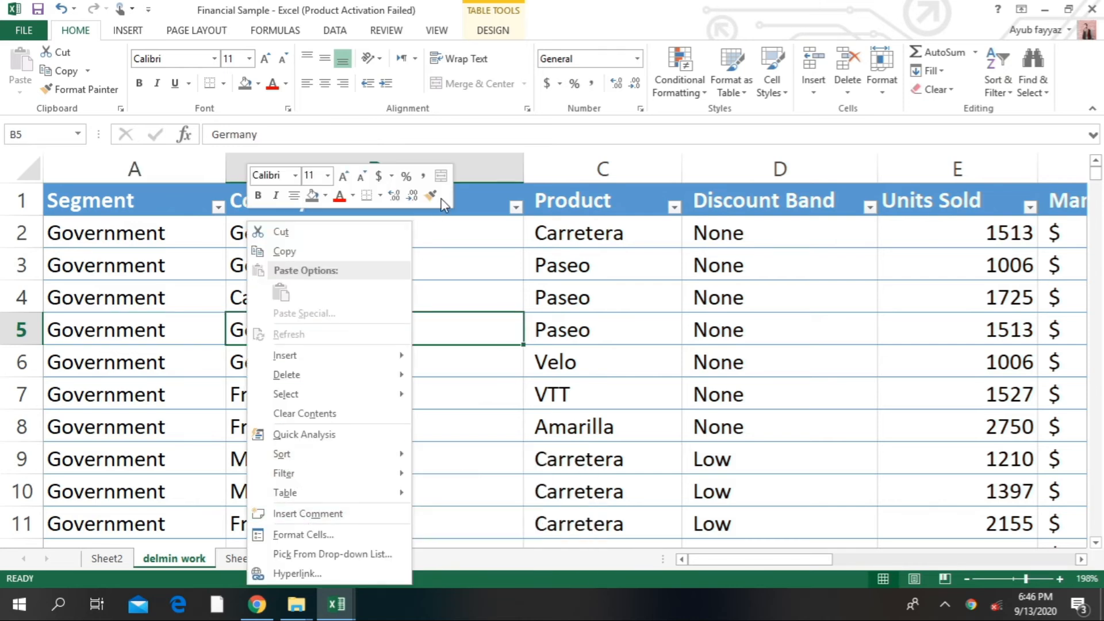
{"action": "mouse_move", "coordinate": [386, 376]}
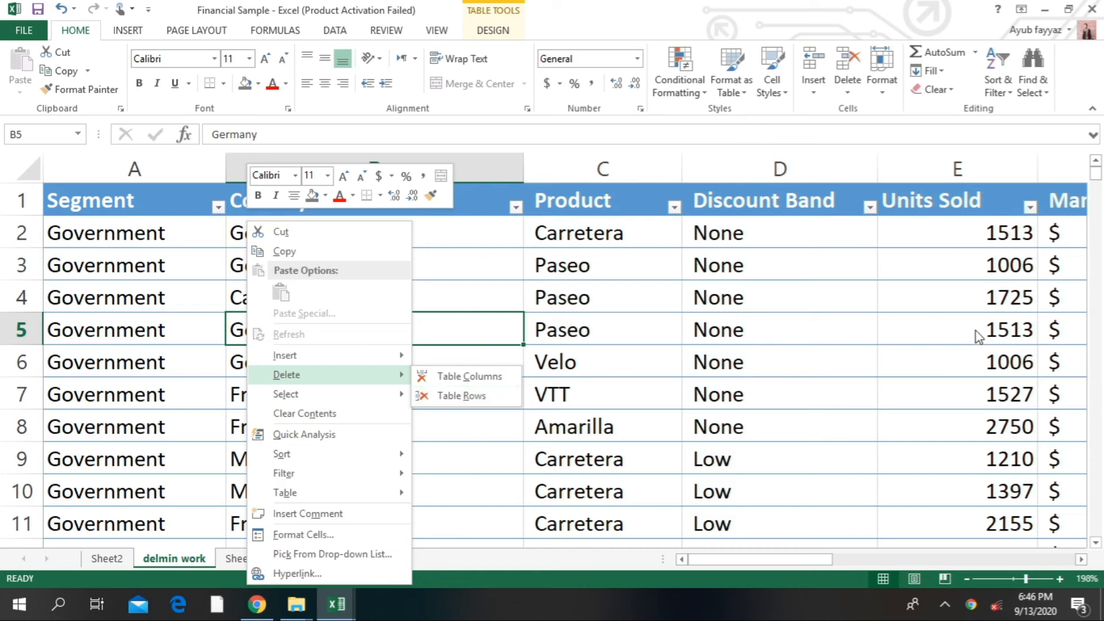
{"action": "left_click", "coordinate": [472, 395]}
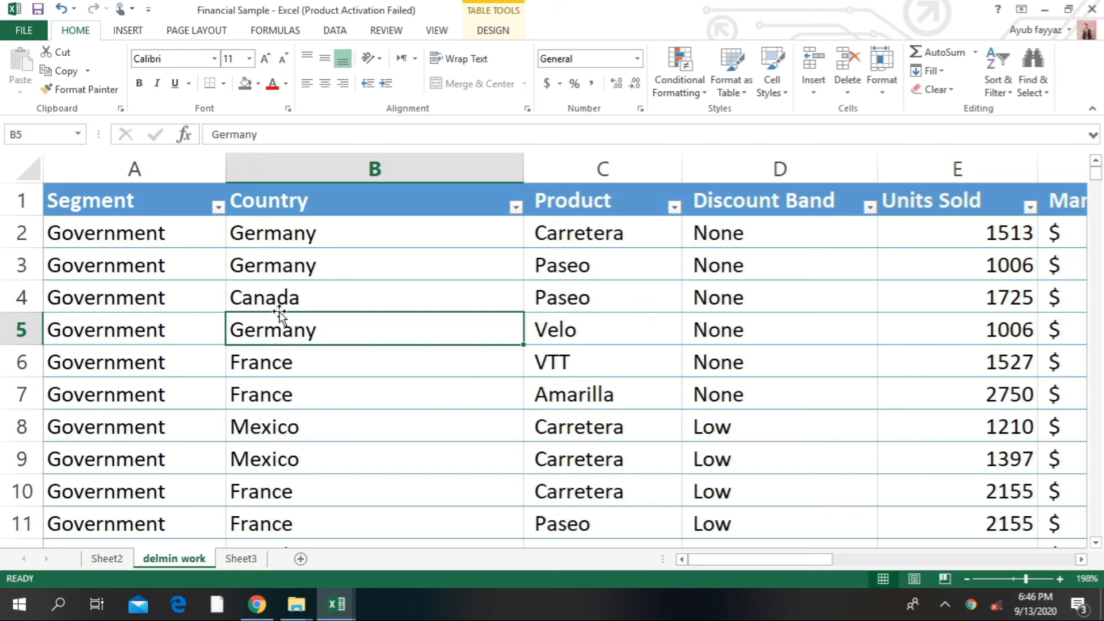
{"action": "key", "text": "ctrl+z"}
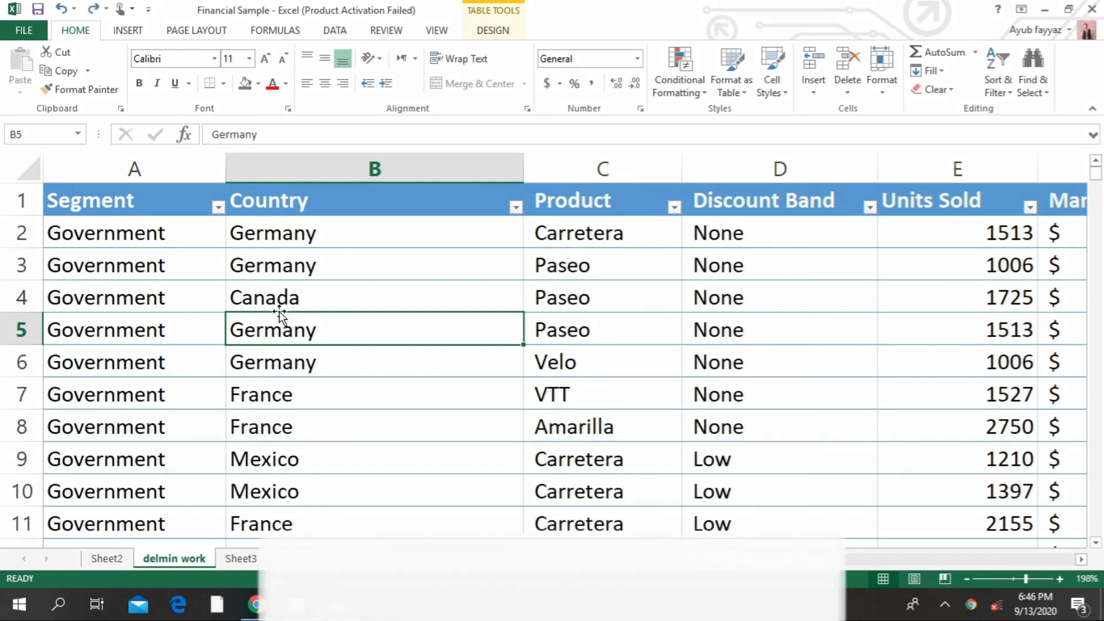
{"action": "left_click", "coordinate": [914, 324]}
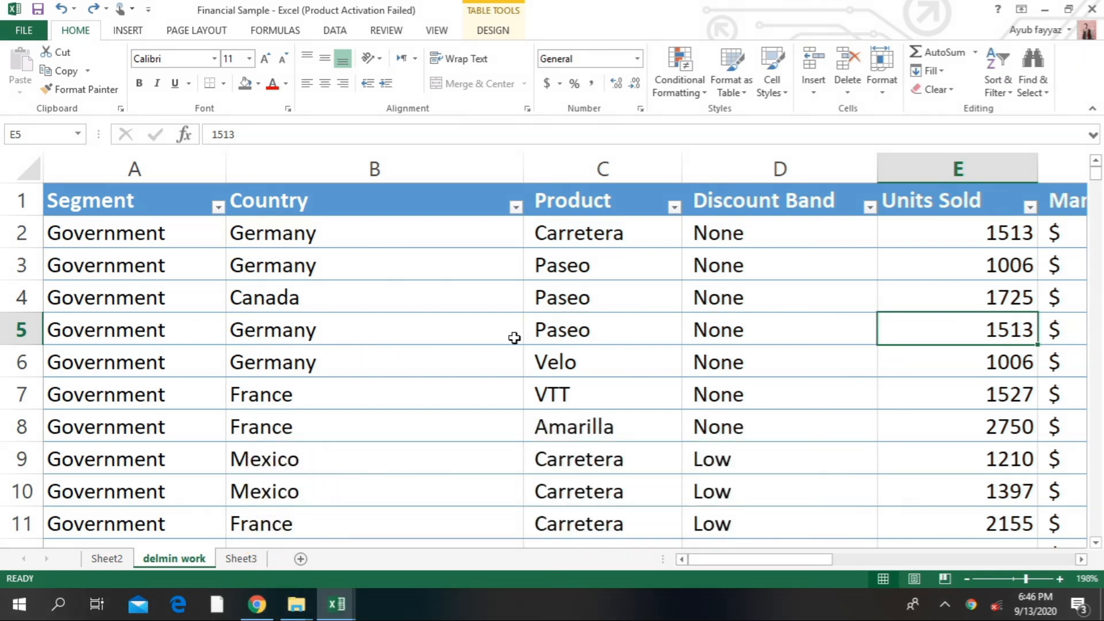
{"action": "left_click", "coordinate": [462, 351]}
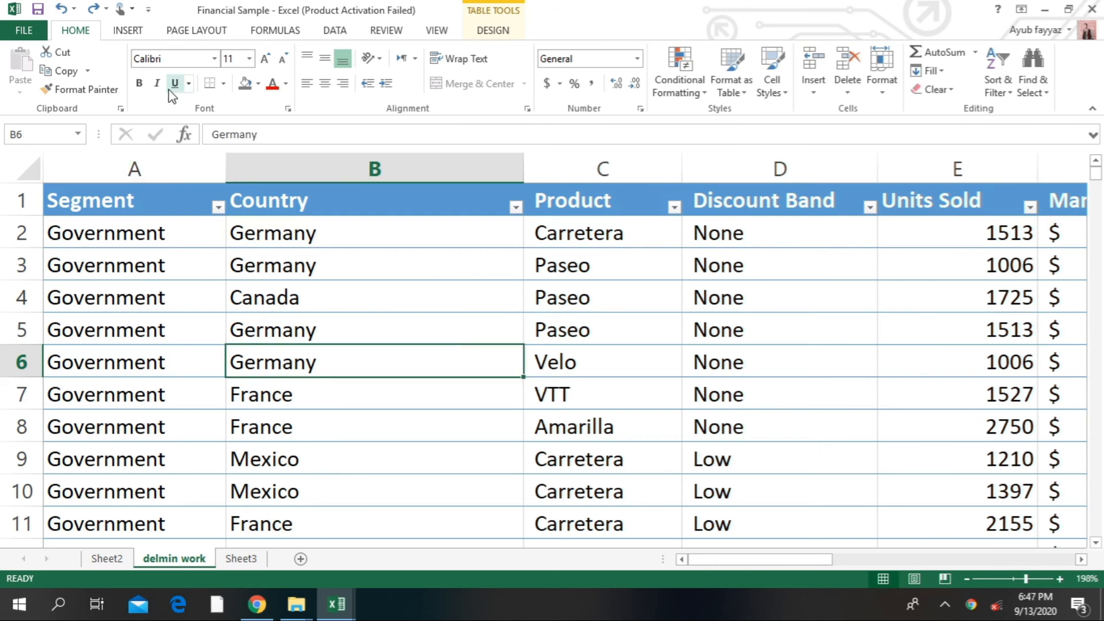
{"action": "left_click", "coordinate": [137, 36]}
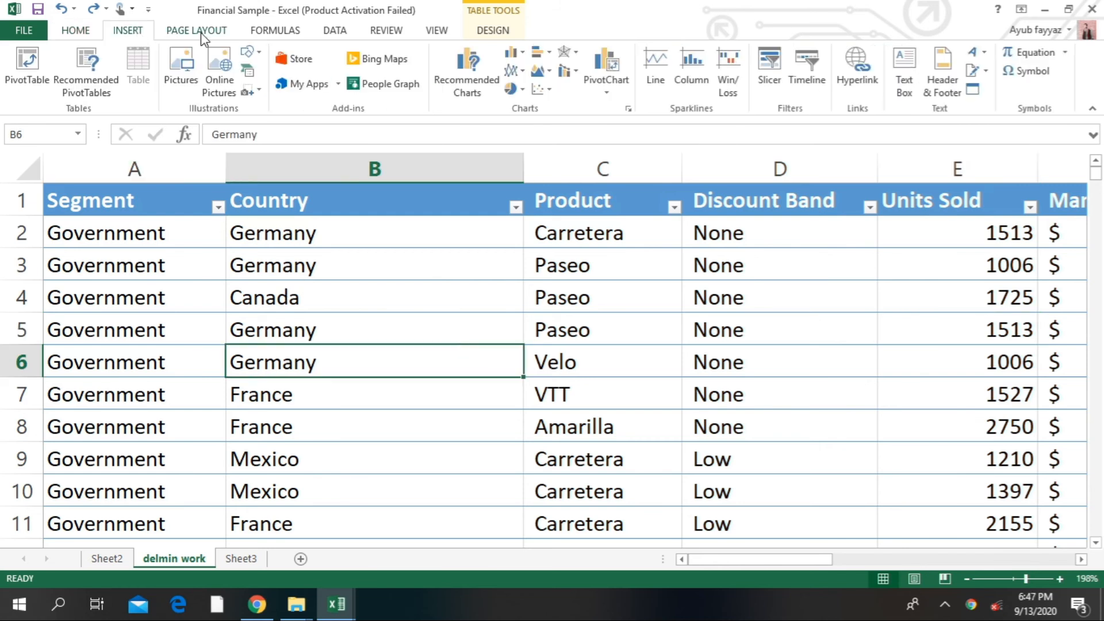
{"action": "left_click", "coordinate": [214, 38]}
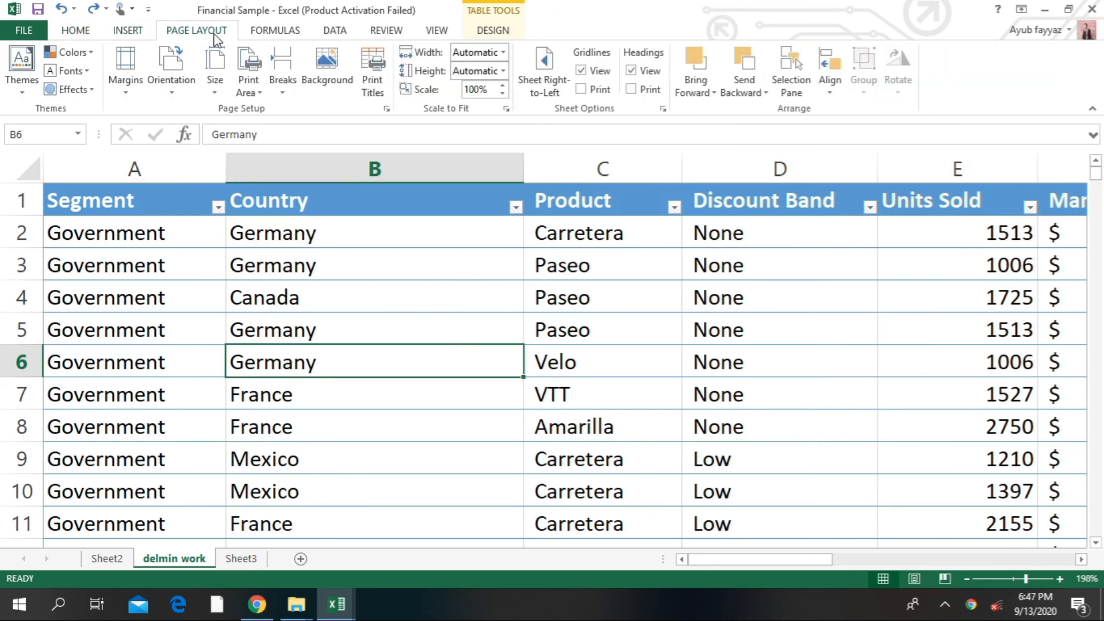
{"action": "left_click", "coordinate": [295, 33]}
{"action": "left_click", "coordinate": [383, 31]}
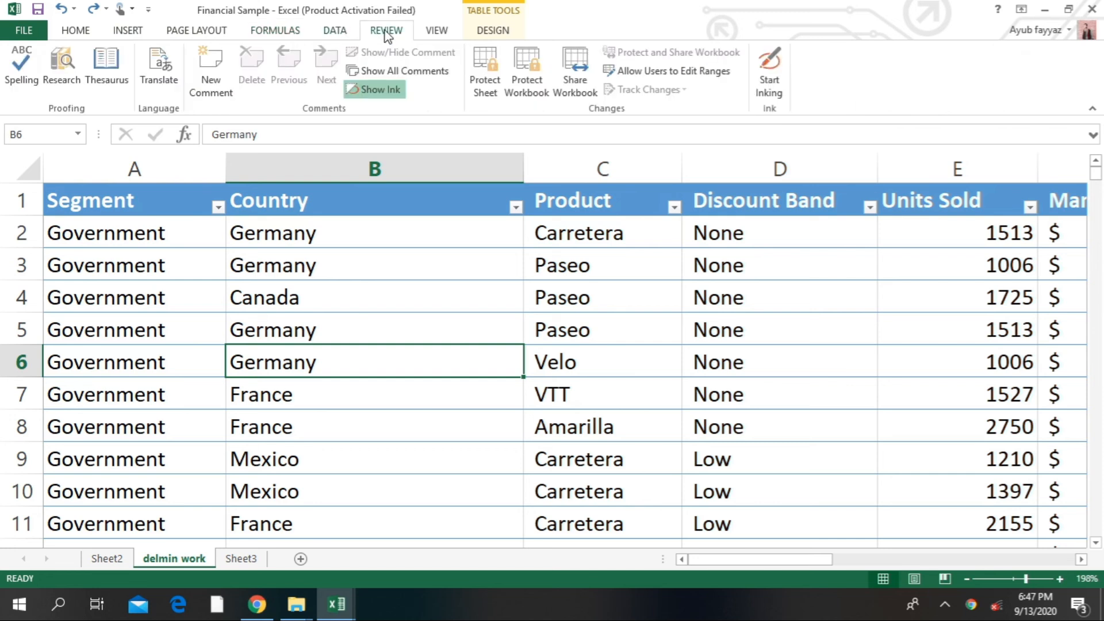
{"action": "left_click", "coordinate": [493, 32]}
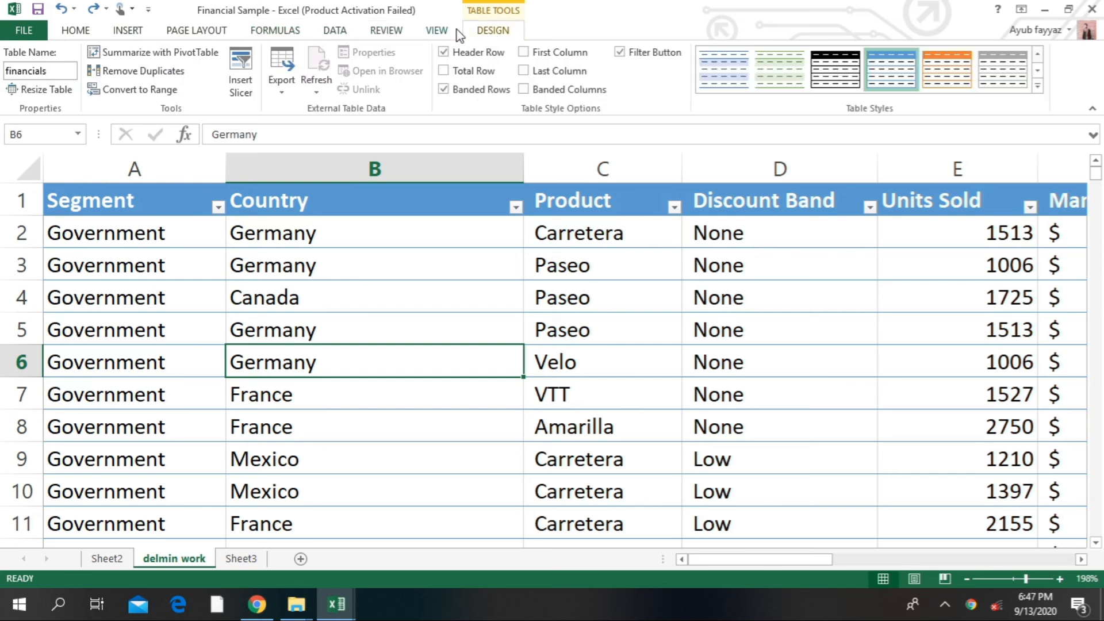
{"action": "left_click", "coordinate": [179, 332]}
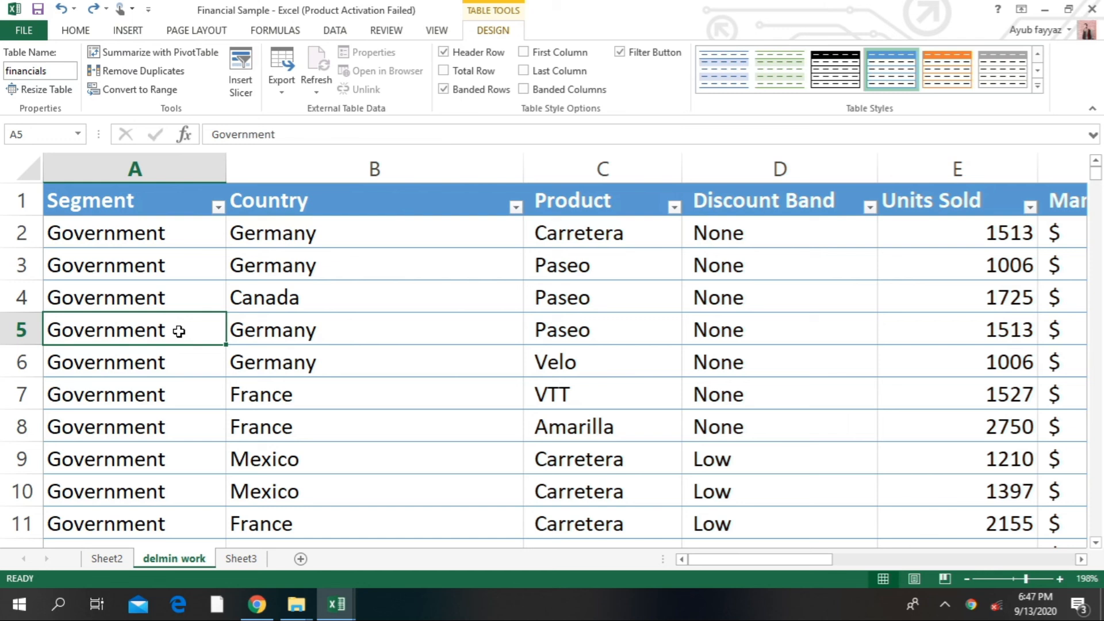
{"action": "left_click", "coordinate": [88, 36]}
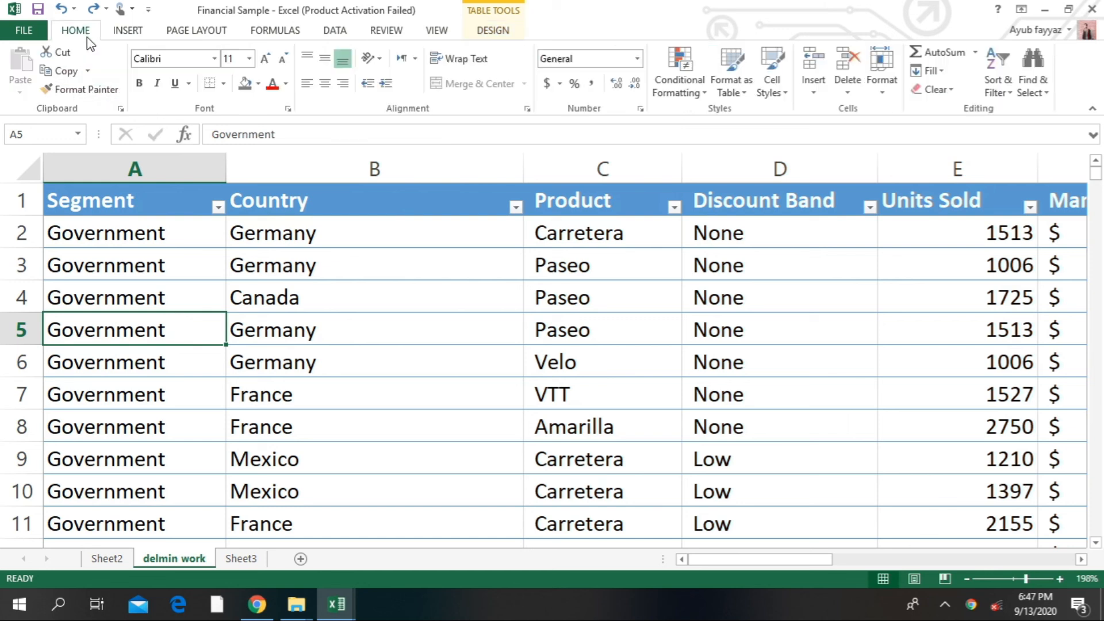
Step: Select the Country cells B4 to B15 and view the fill colours available for them
{"action": "left_click", "coordinate": [257, 301]}
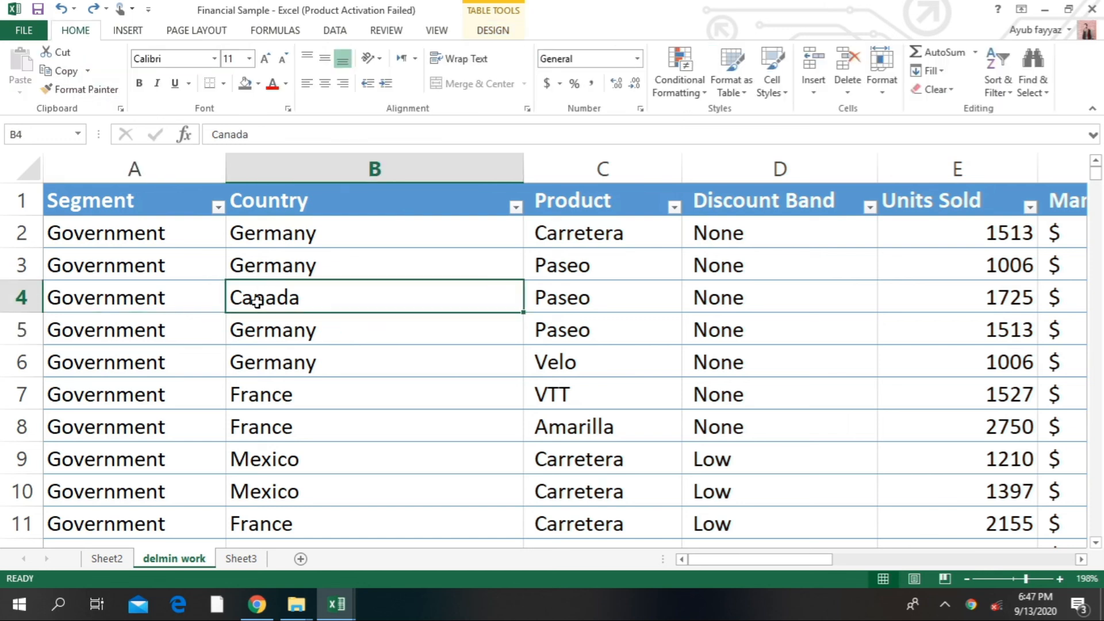
{"action": "key", "text": "shift+Down"}
{"action": "key", "text": "shift+Down"}
{"action": "key", "text": "shift+Down"}
{"action": "key", "text": "shift+Down"}
{"action": "key", "text": "shift+Down"}
{"action": "key", "text": "shift+Down"}
{"action": "key", "text": "shift+Down"}
{"action": "key", "text": "shift+Down"}
{"action": "key", "text": "shift+Down"}
{"action": "key", "text": "shift+Down"}
{"action": "key", "text": "shift+Down"}
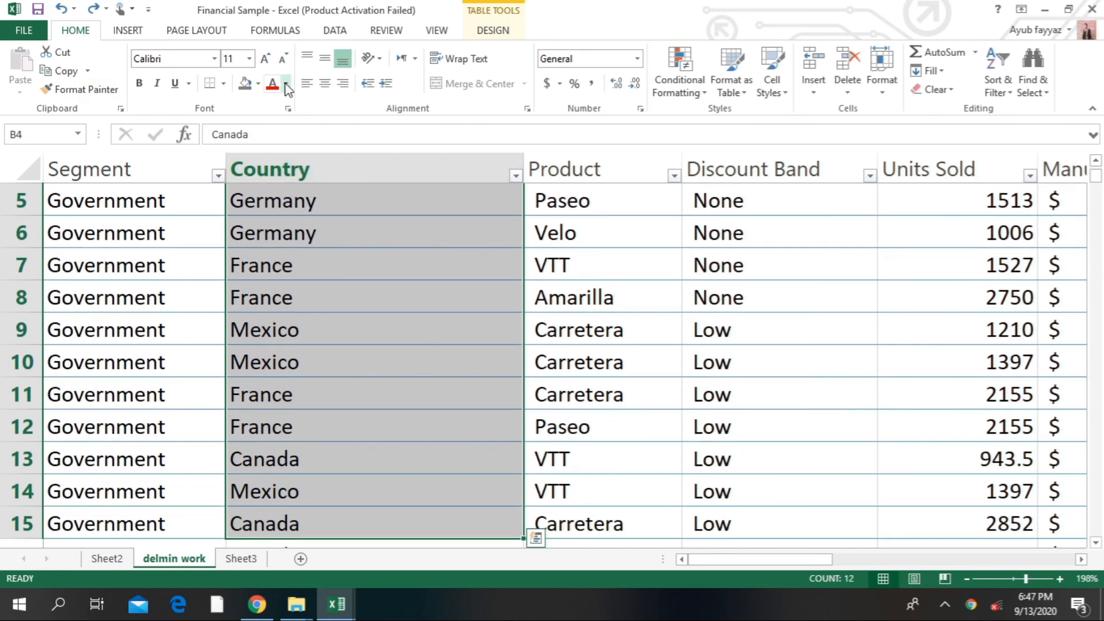
{"action": "left_click", "coordinate": [258, 83]}
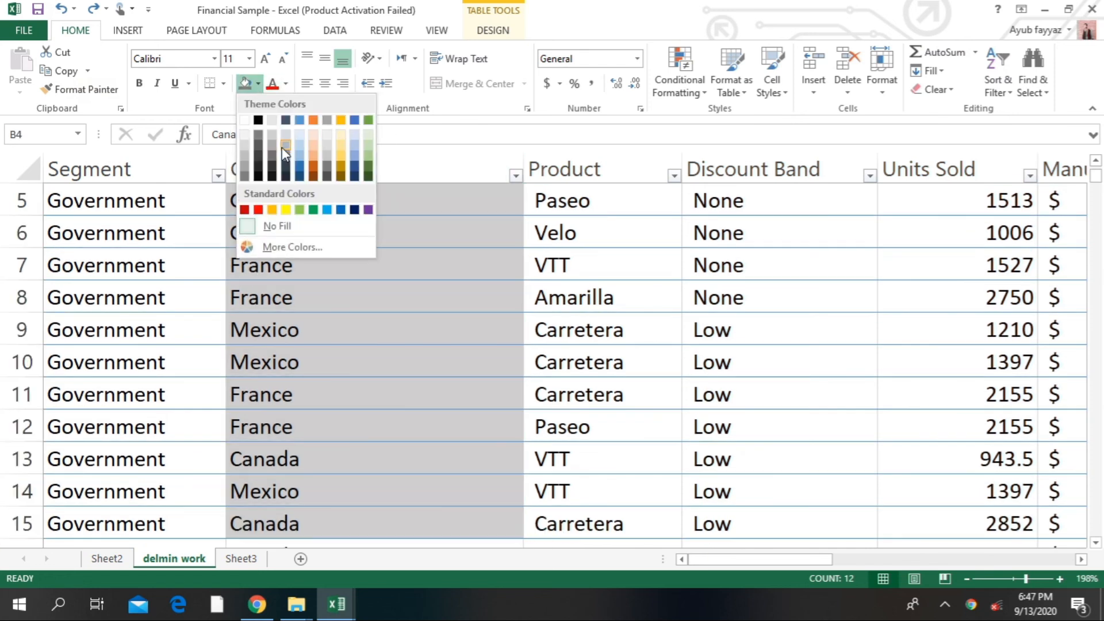
{"action": "left_click", "coordinate": [378, 337]}
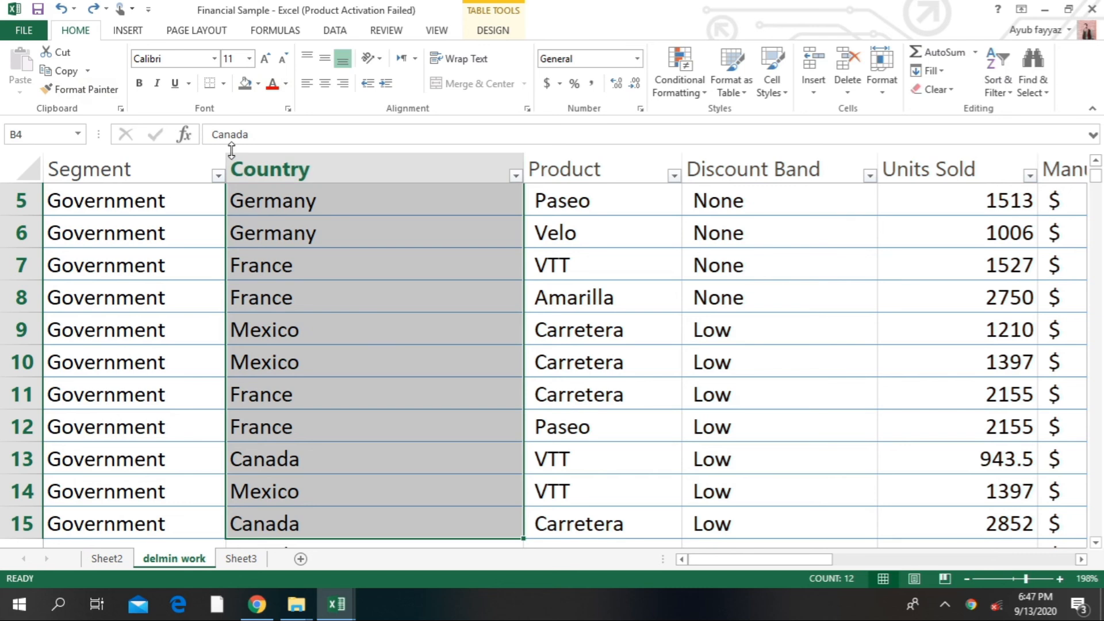
Step: View the border options available for the selected Country cells and end the selection at cell B7
{"action": "left_click", "coordinate": [223, 86]}
{"action": "left_click", "coordinate": [223, 86]}
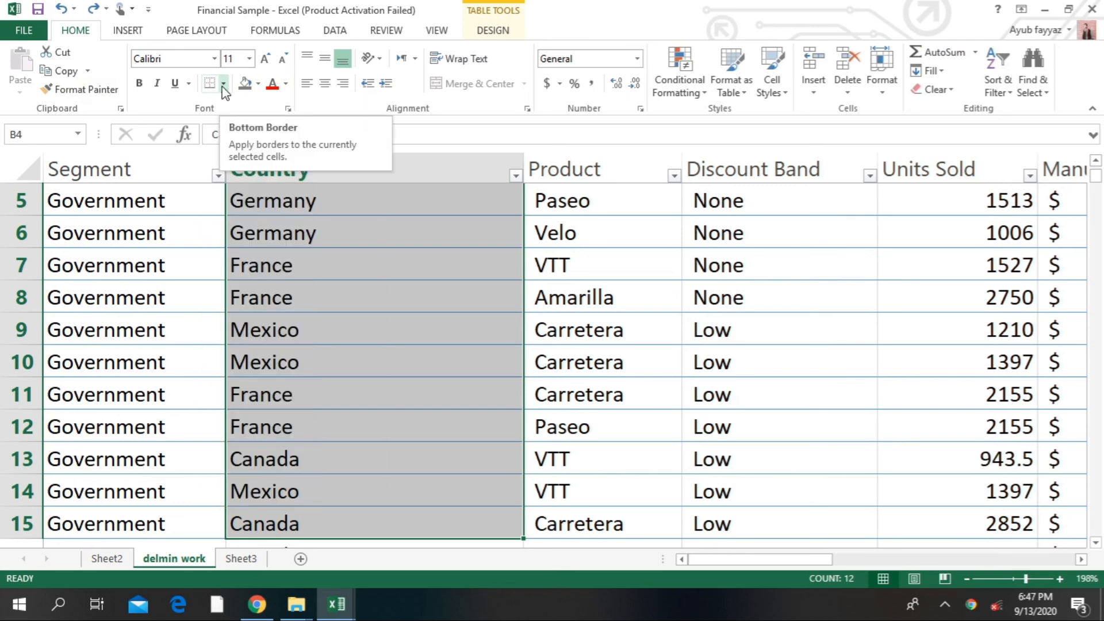
{"action": "left_click", "coordinate": [223, 86]}
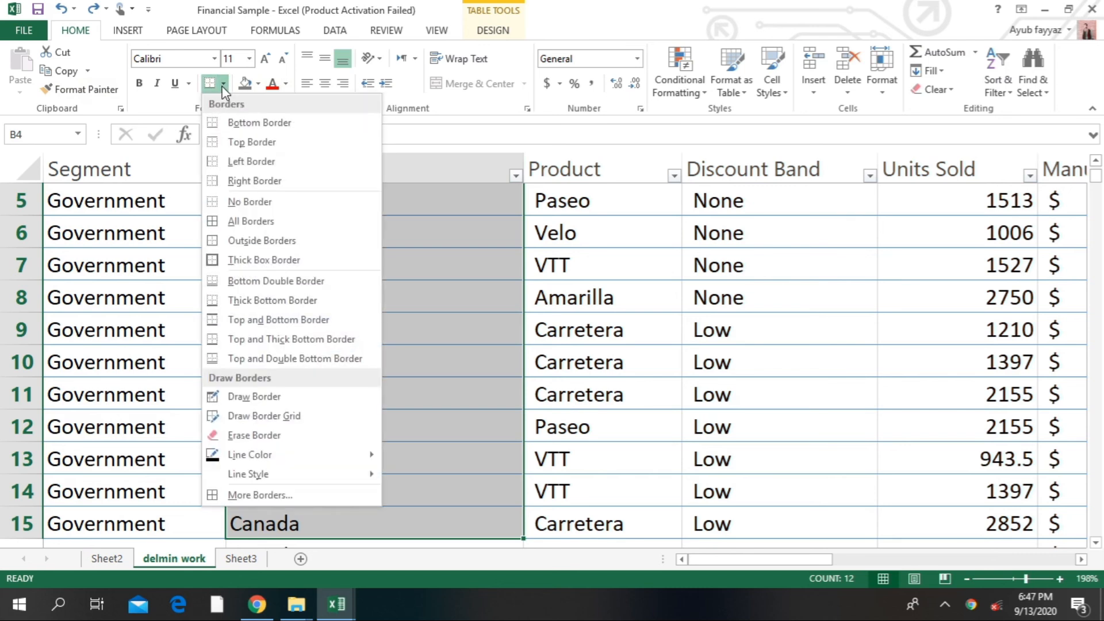
{"action": "left_click", "coordinate": [223, 86]}
{"action": "left_click", "coordinate": [480, 259]}
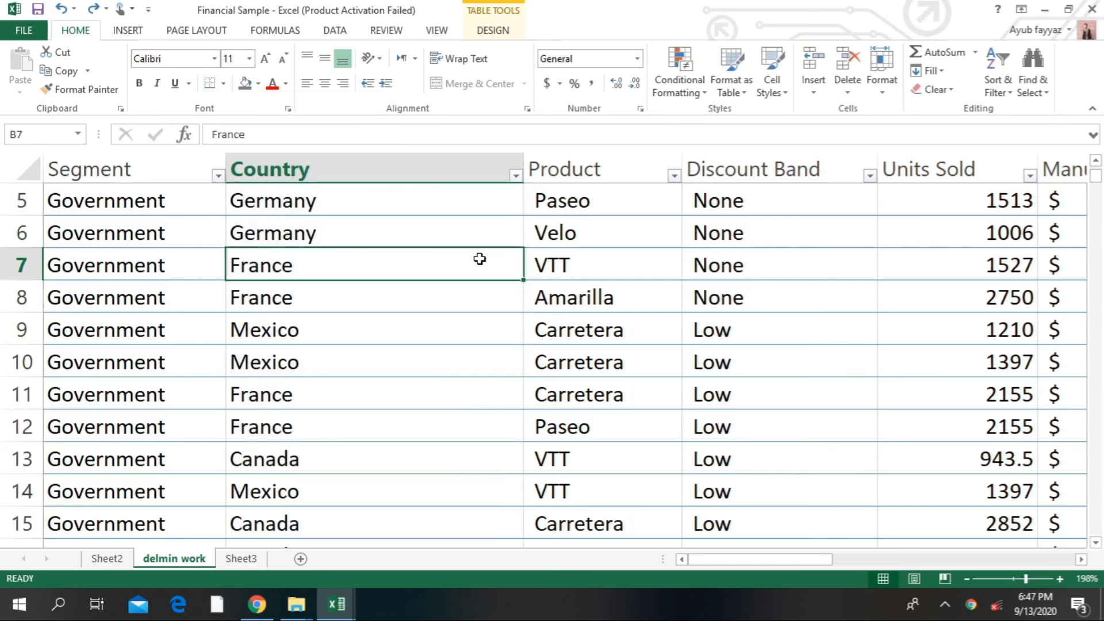